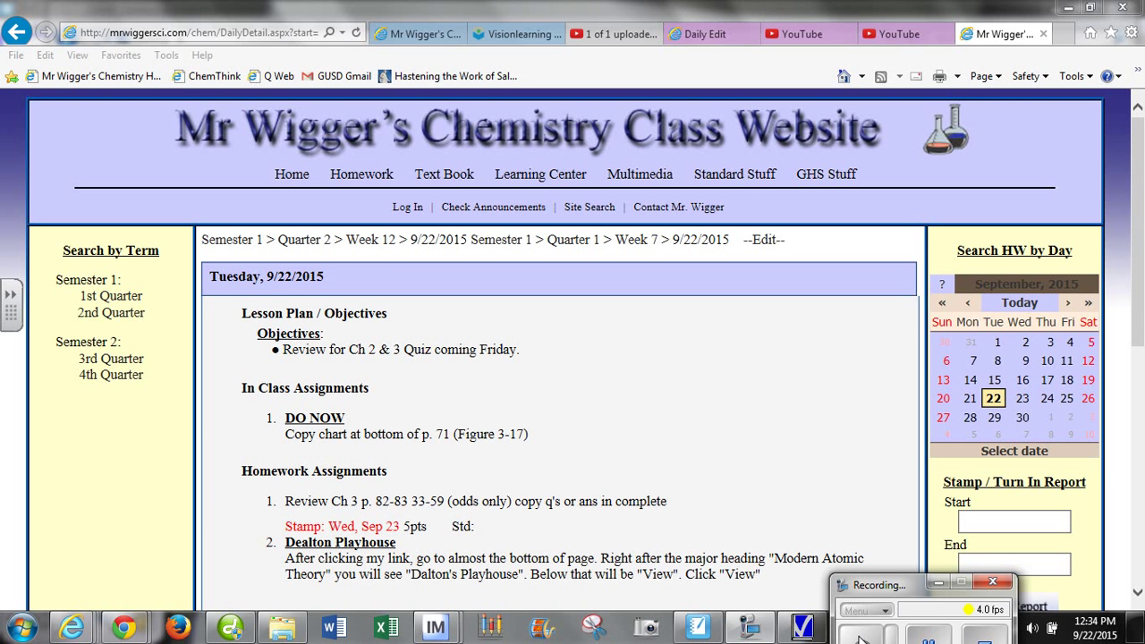
- Read the Dalton's Playhouse extra-credit assignment on the 9/22/2015 homework page and open its linked Visionlearning article
mouse_move(878, 175)
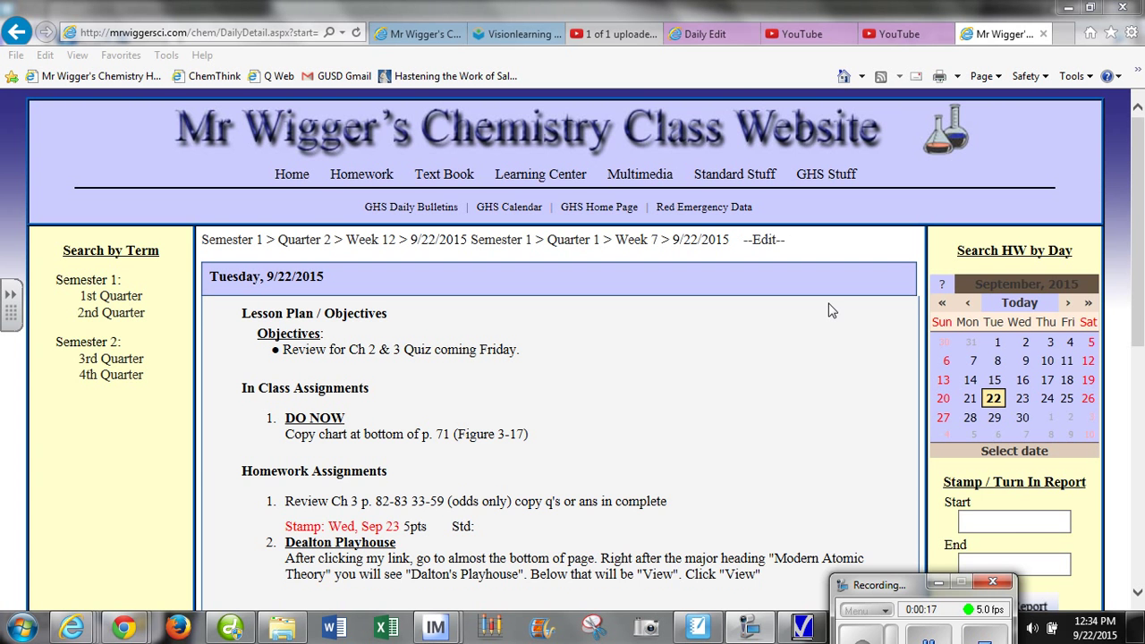
scroll(829, 309, "down", 3)
scroll(841, 364, "down", 1)
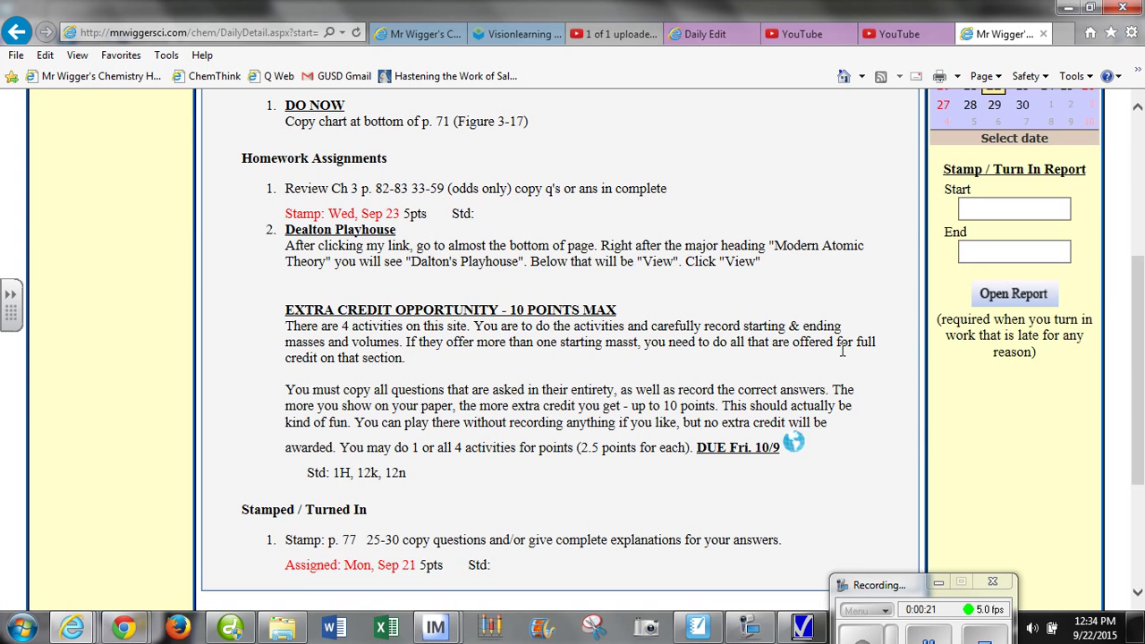
scroll(842, 351, "up", 4)
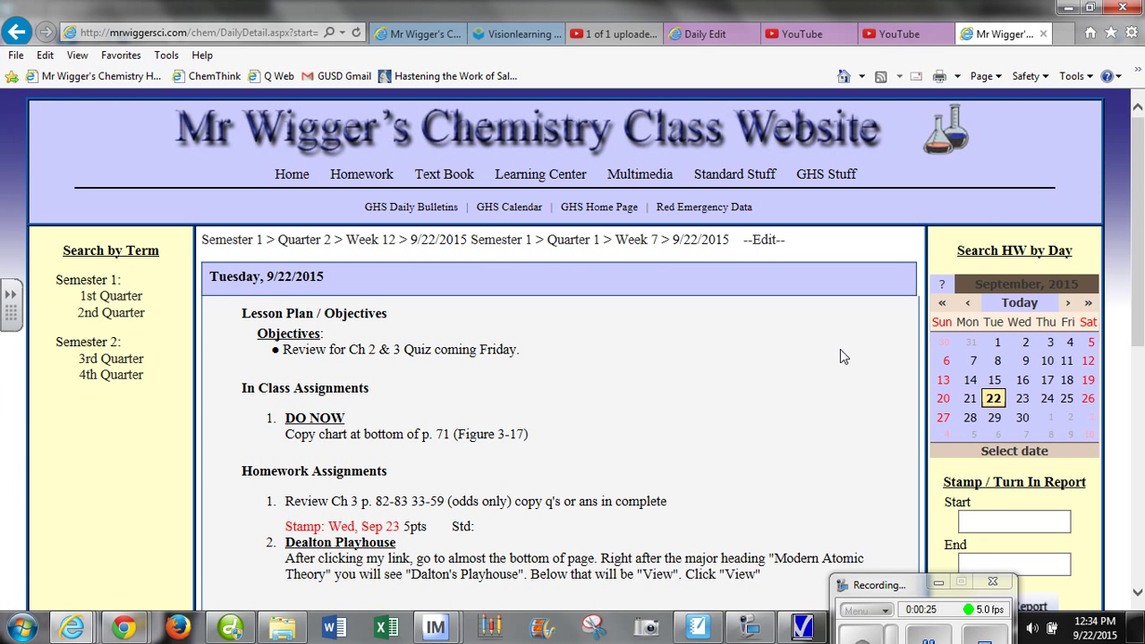
scroll(826, 351, "down", 4)
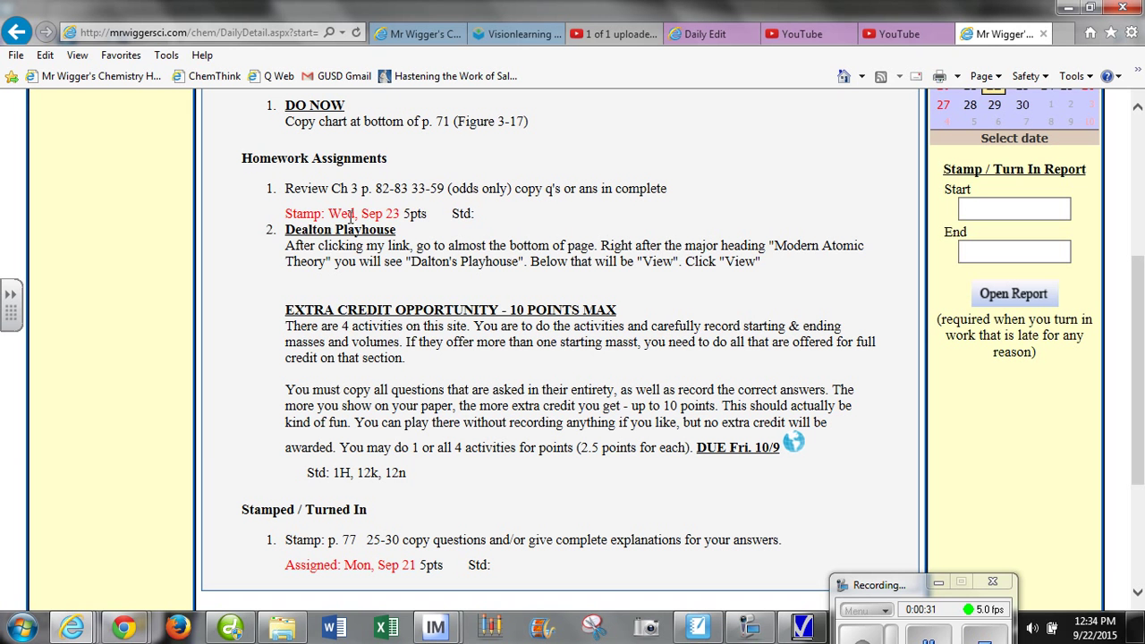
left_click_drag(407, 235, 277, 230)
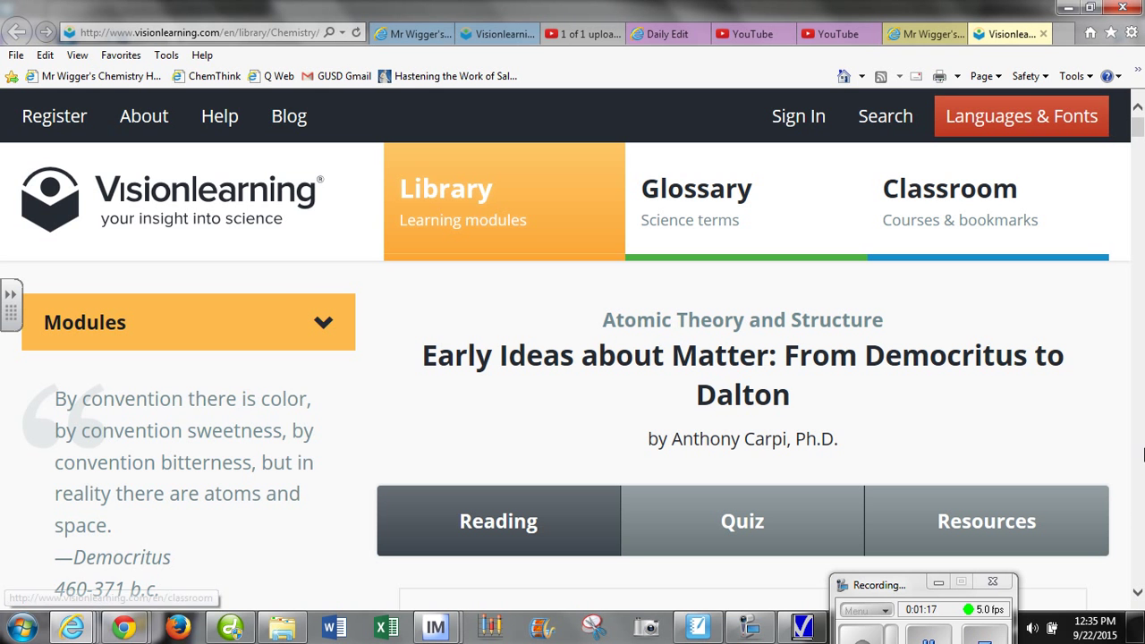
- Find Dalton's Playhouse after the "Modern atomic theory" section of the article and open the interactive experiment
left_click_drag(1138, 596, 1136, 587)
scroll(1138, 594, "up", 3)
scroll(1134, 586, "up", 5)
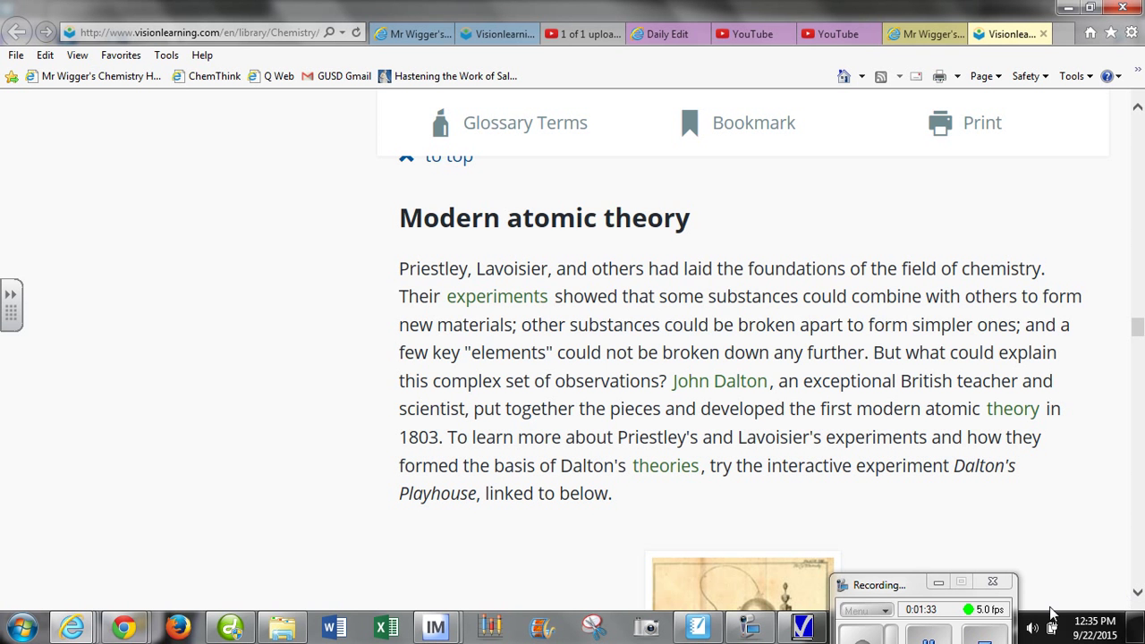
scroll(1054, 578, "down", 3)
scroll(1057, 575, "down", 3)
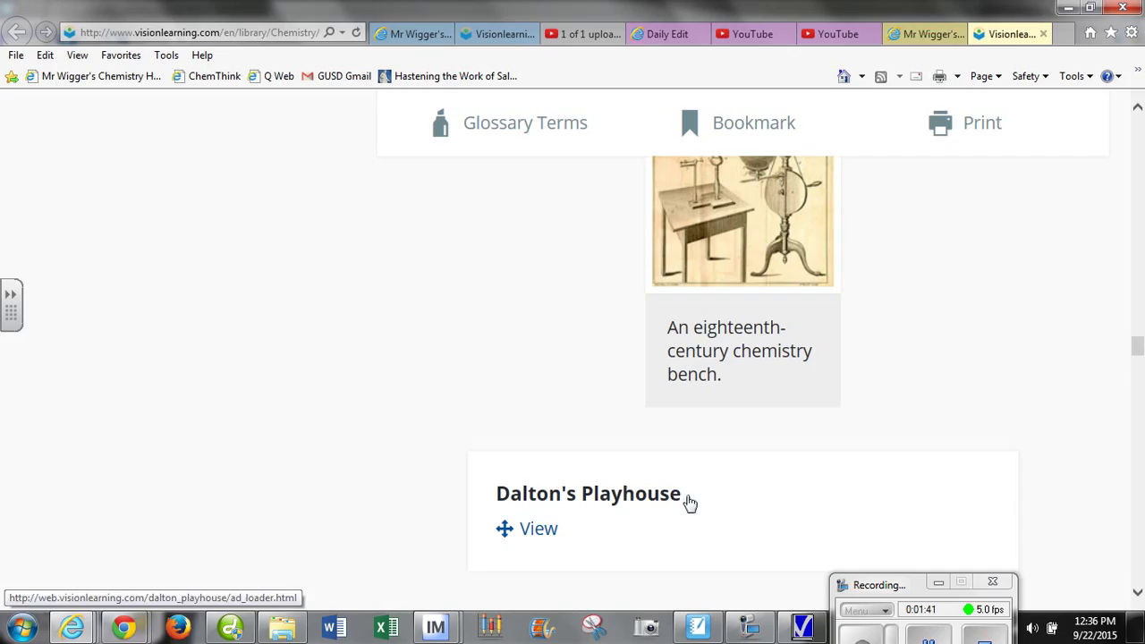
left_click(539, 531)
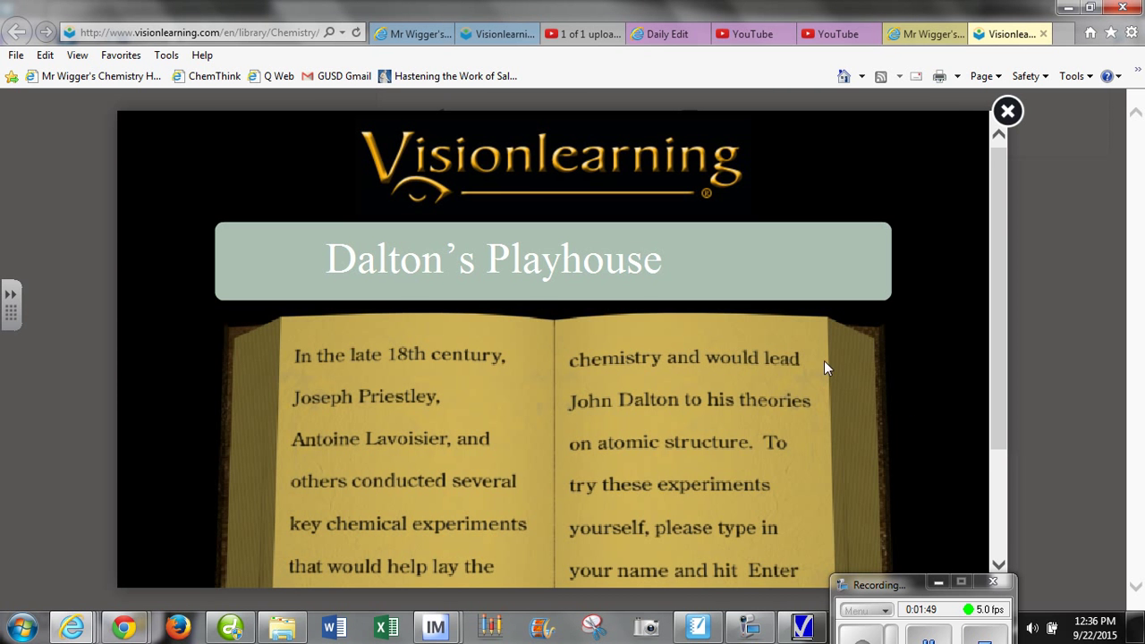
- Read the Dalton's Playhouse introduction book and enter the activity with the name placeholder as it is
scroll(825, 364, "down", 3)
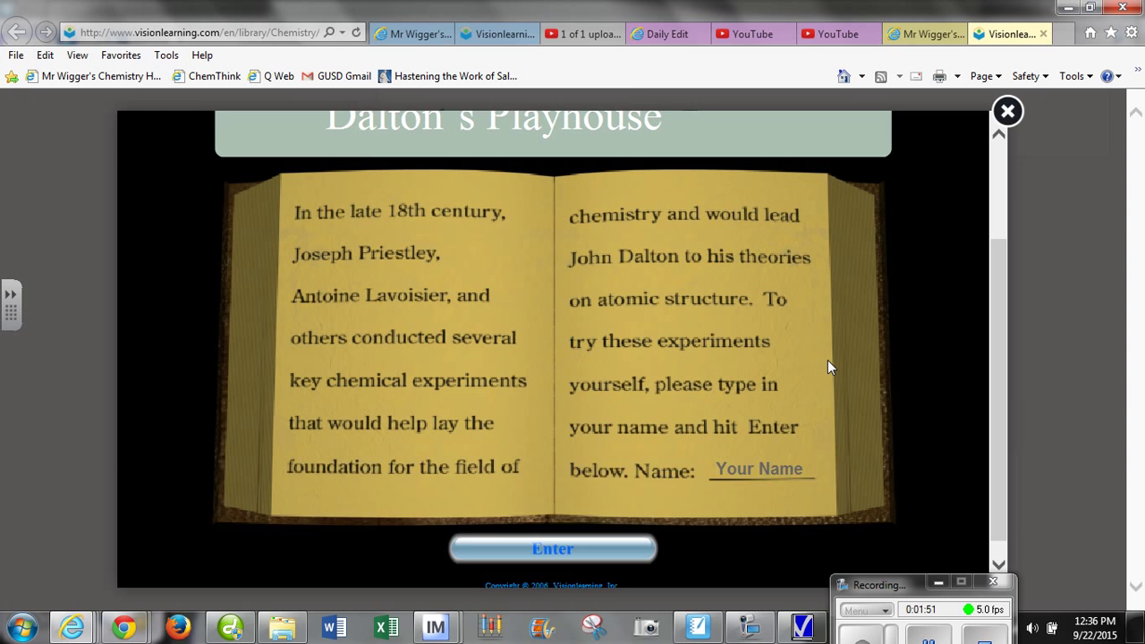
scroll(827, 360, "up", 1)
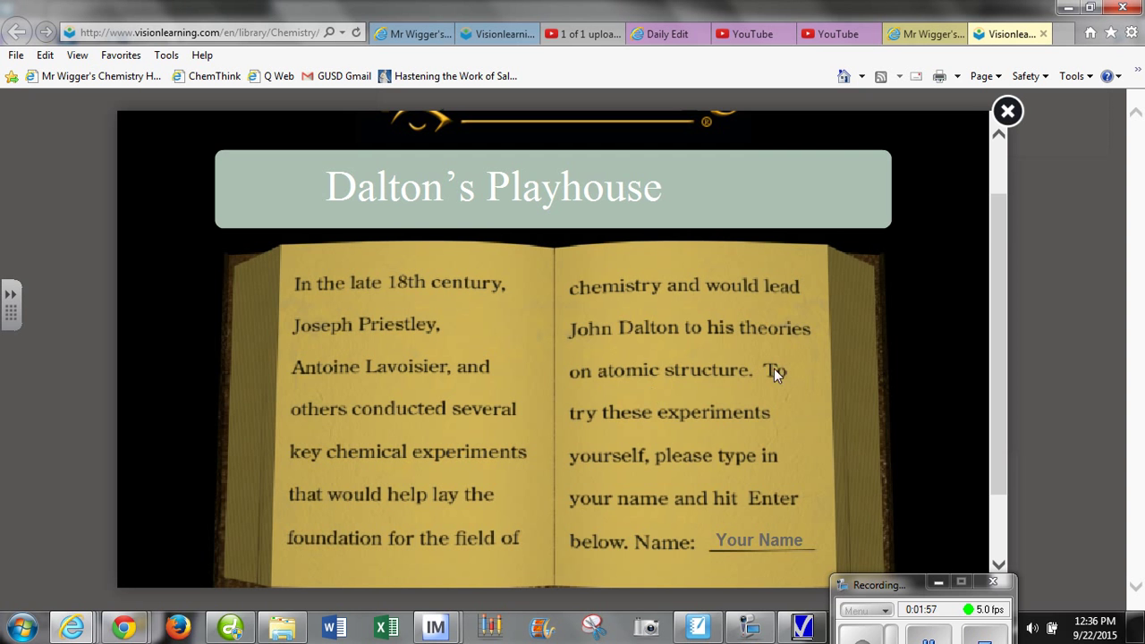
scroll(741, 437, "down", 2)
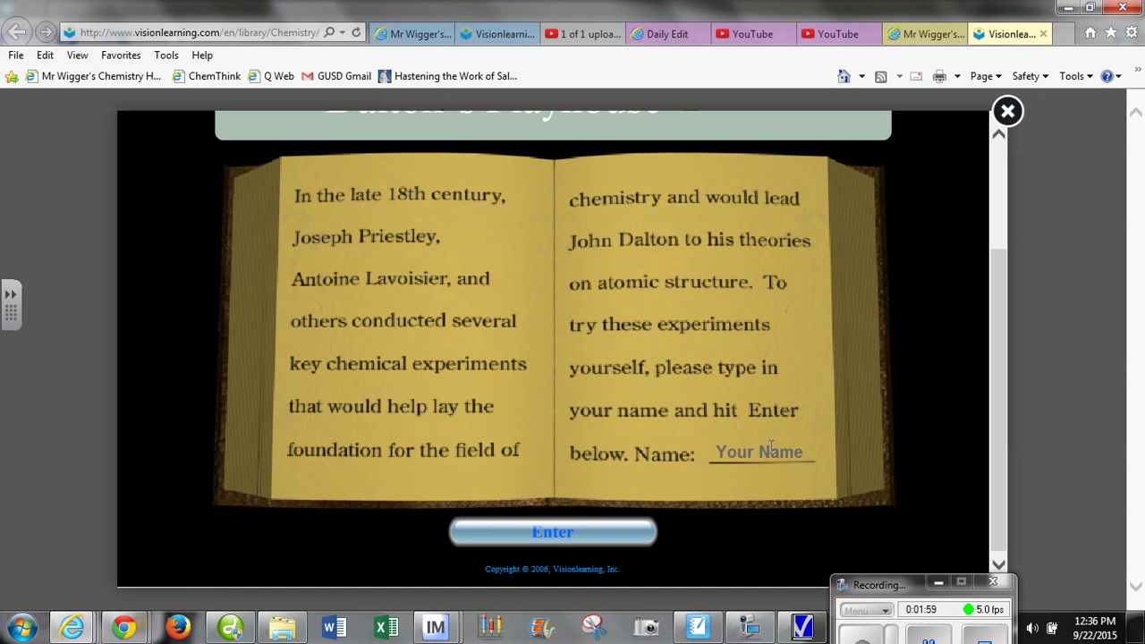
left_click(566, 537)
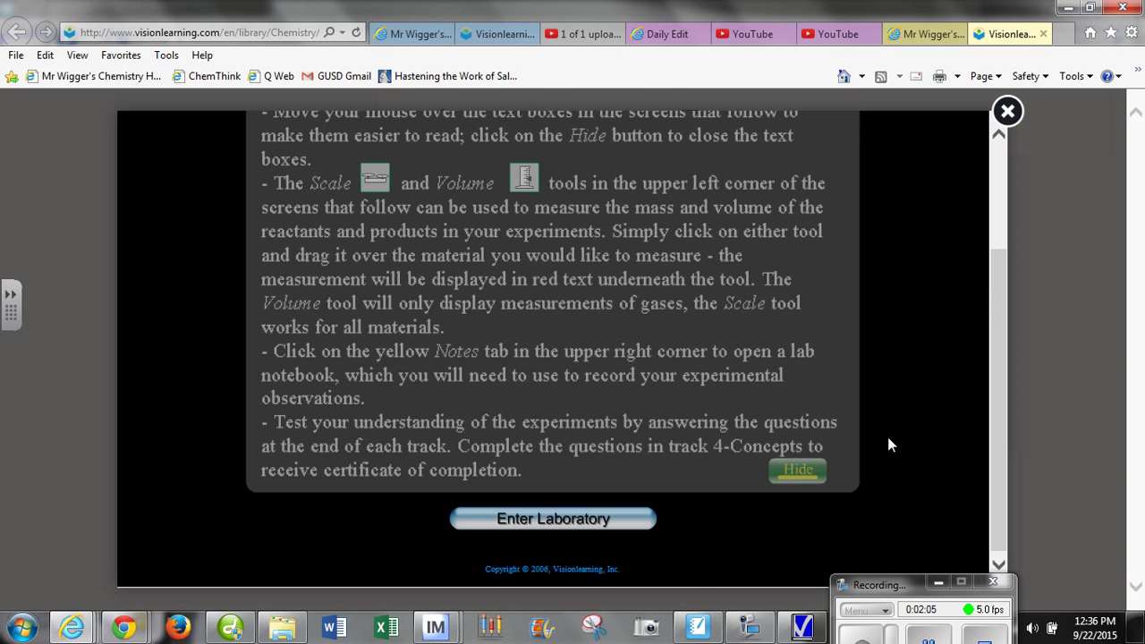
- Read the instructions on the Scale, Volume and Notes tools, hide the text, and enter the laboratory
scroll(912, 385, "up", 3)
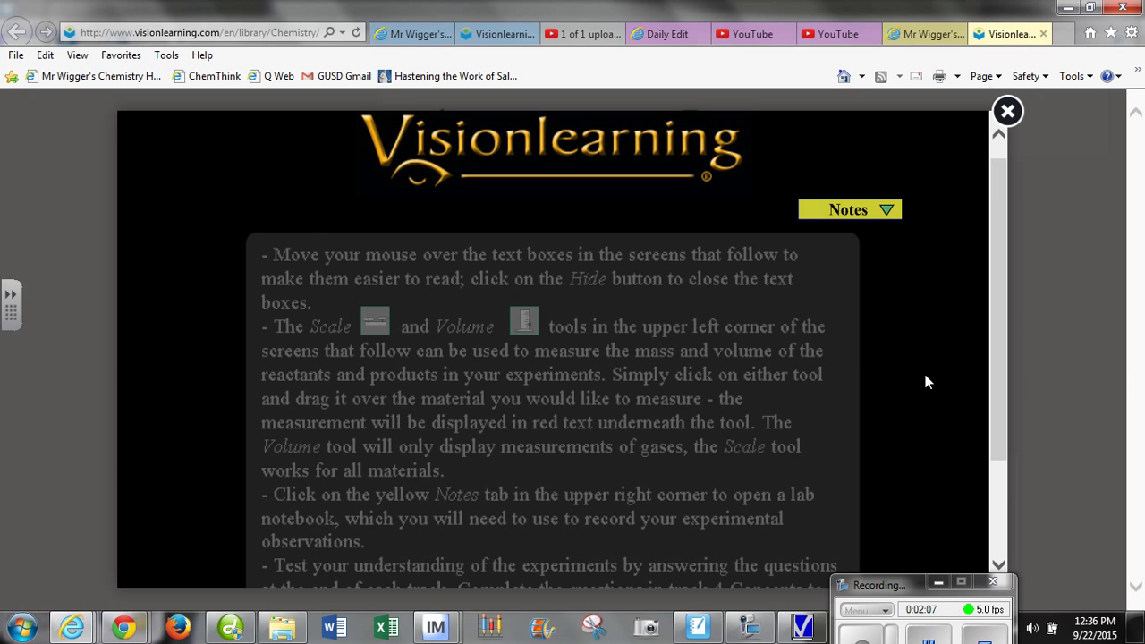
scroll(936, 366, "down", 2)
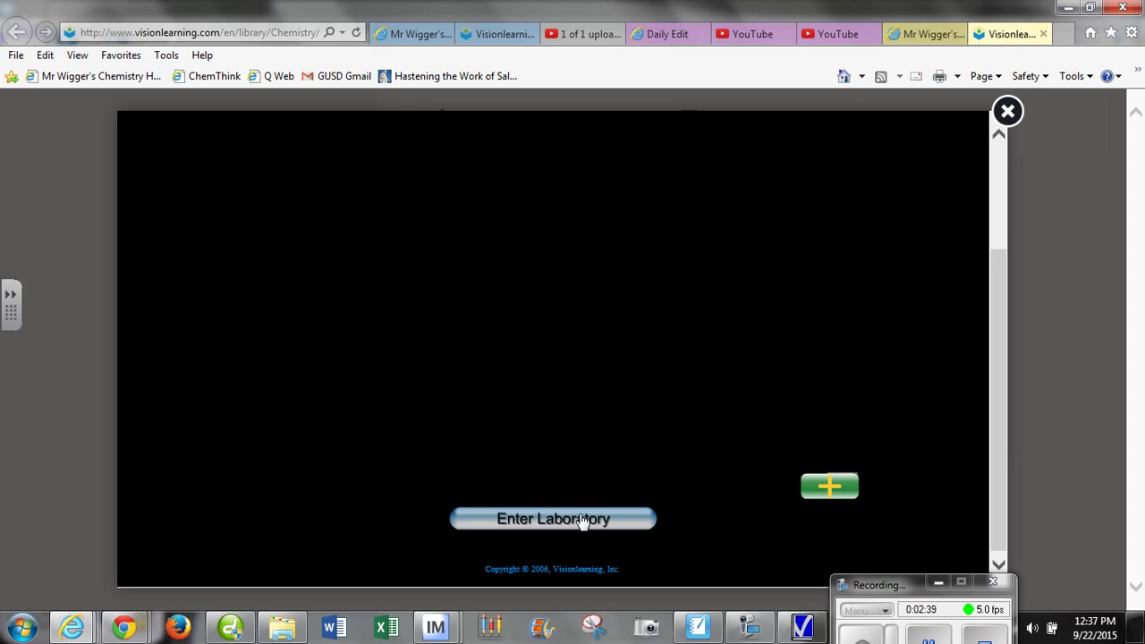
left_click(582, 521)
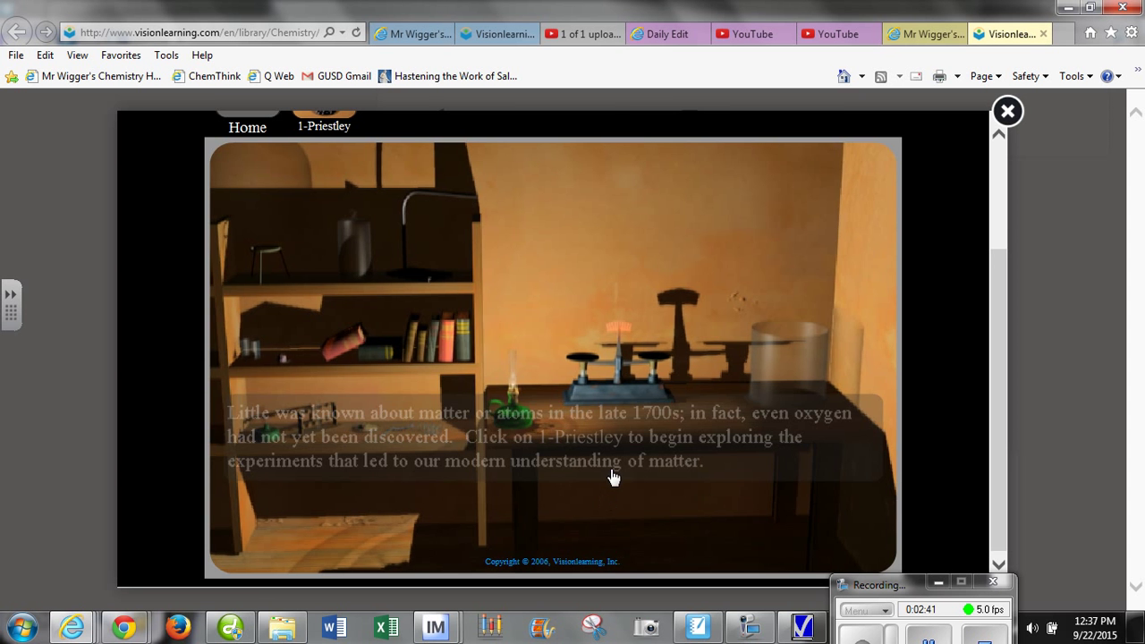
- Look over the four laboratory tracks and open the 1-Priestley track
scroll(502, 269, "up", 2)
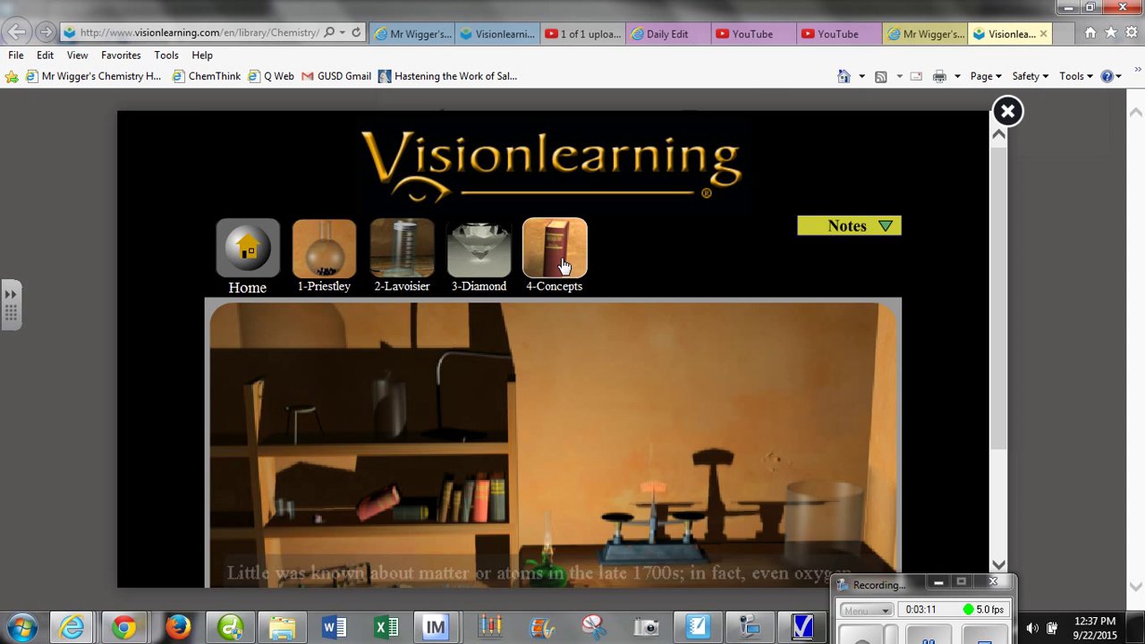
scroll(691, 349, "down", 3)
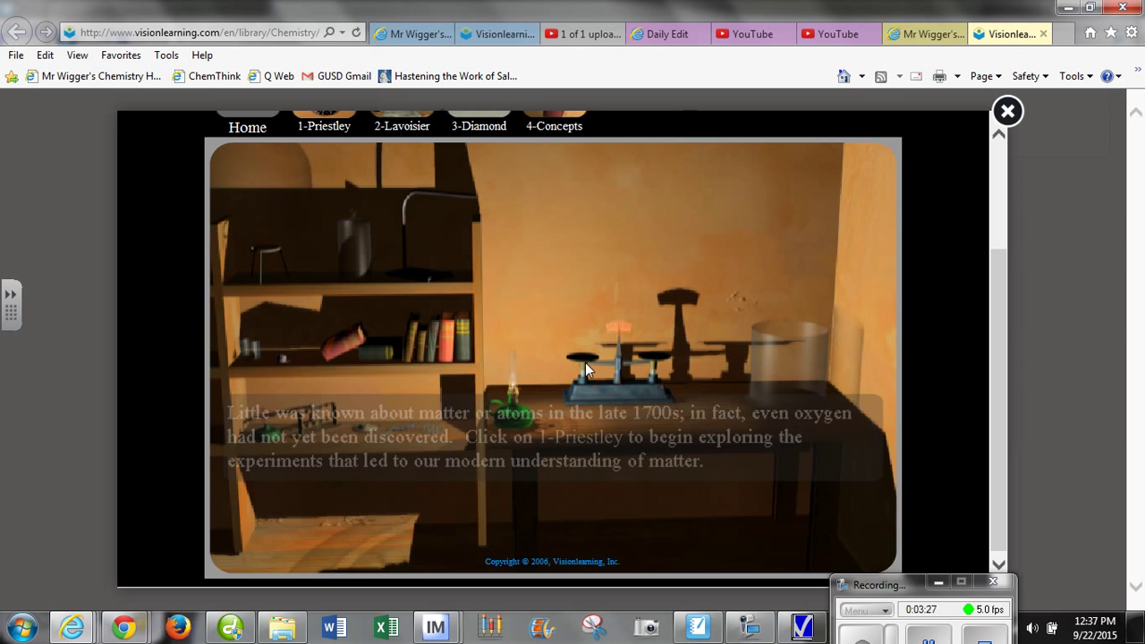
scroll(537, 349, "up", 3)
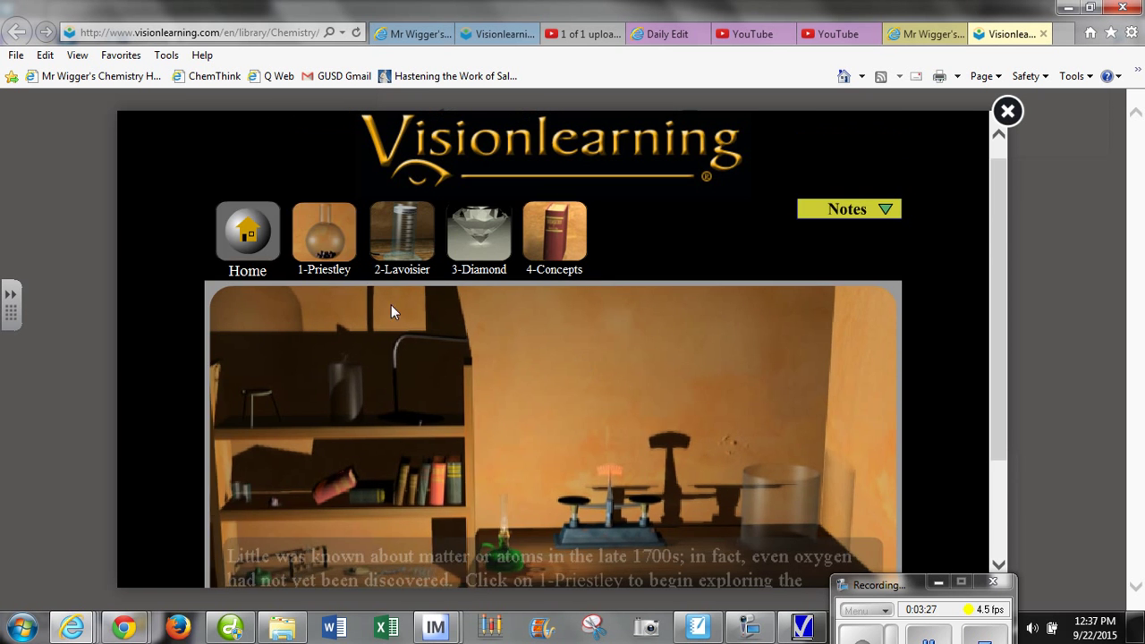
left_click(331, 242)
scroll(528, 374, "down", 3)
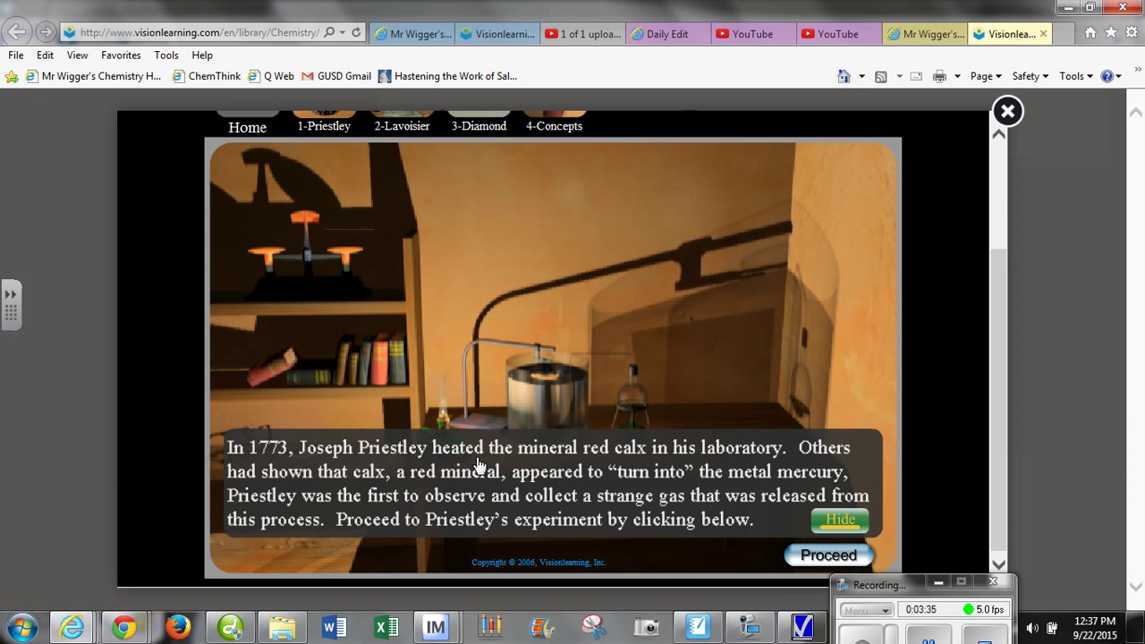
- Hide the introductory text about Priestley, try showing it again, and proceed to the calx heating experiment
left_click(841, 522)
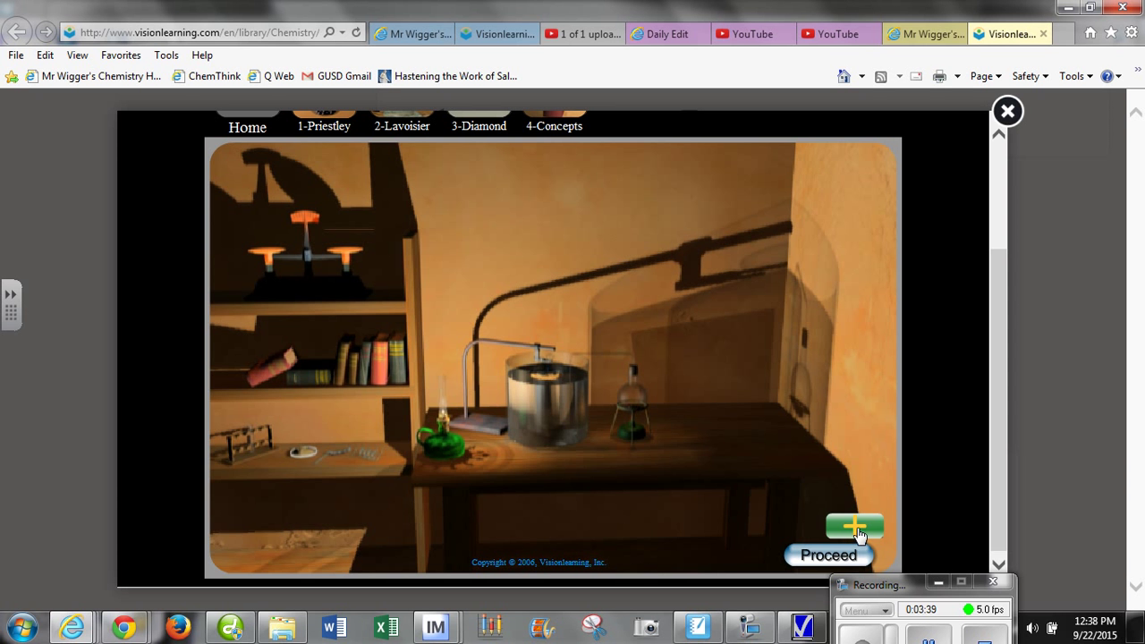
left_click(857, 534)
left_click(850, 528)
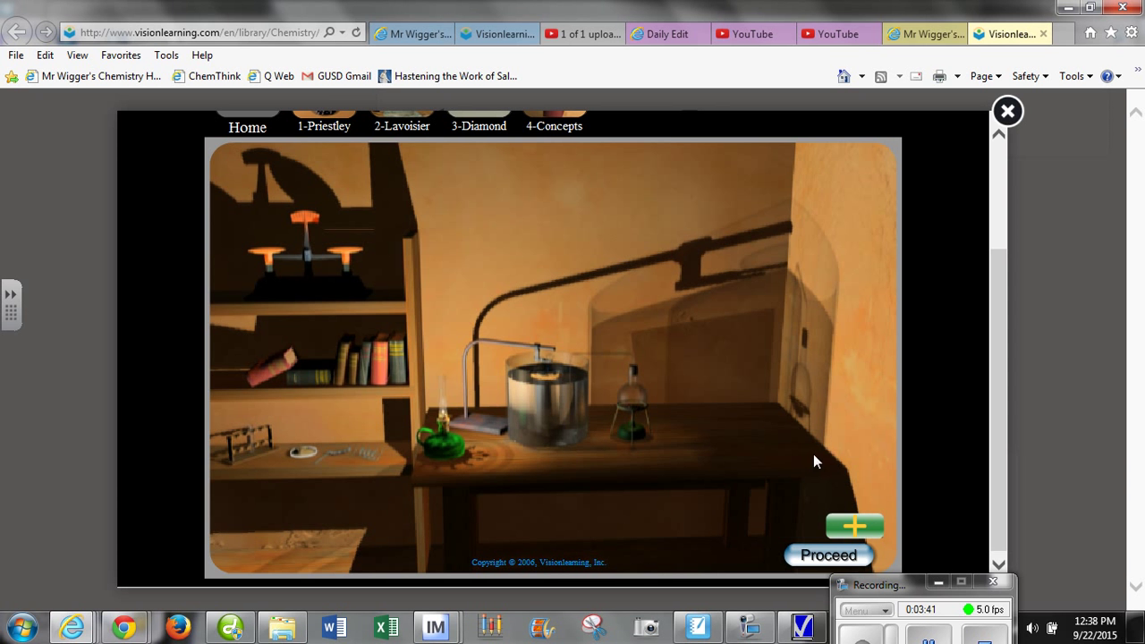
left_click(817, 556)
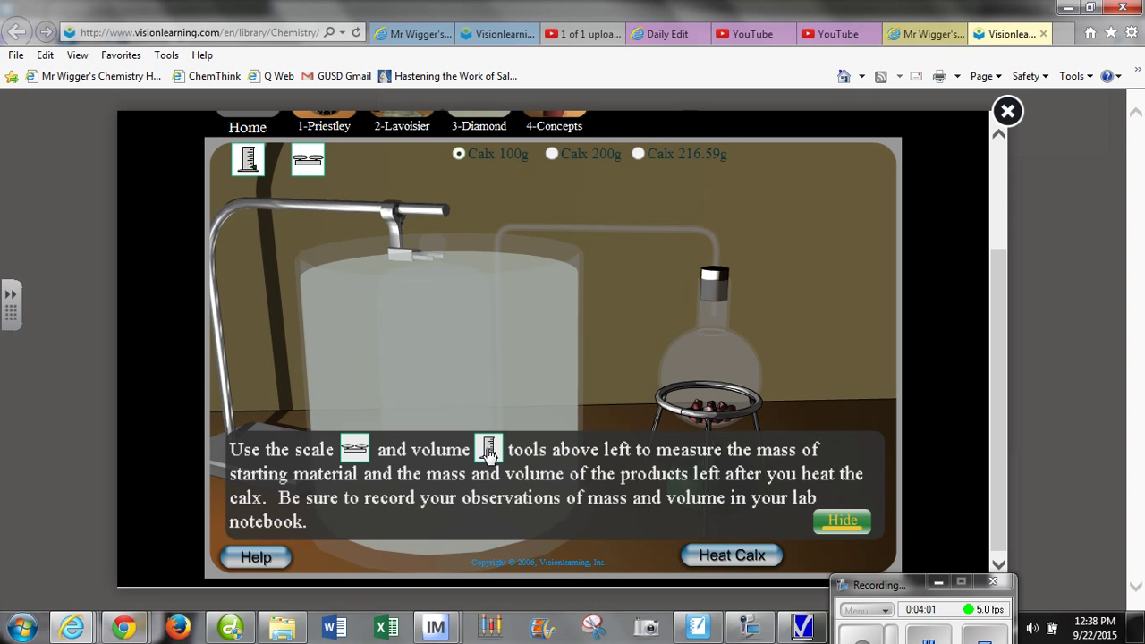
- Hide the experiment's instruction text and measure the mass of the starting calx in the flask with the Scale tool
left_click(851, 526)
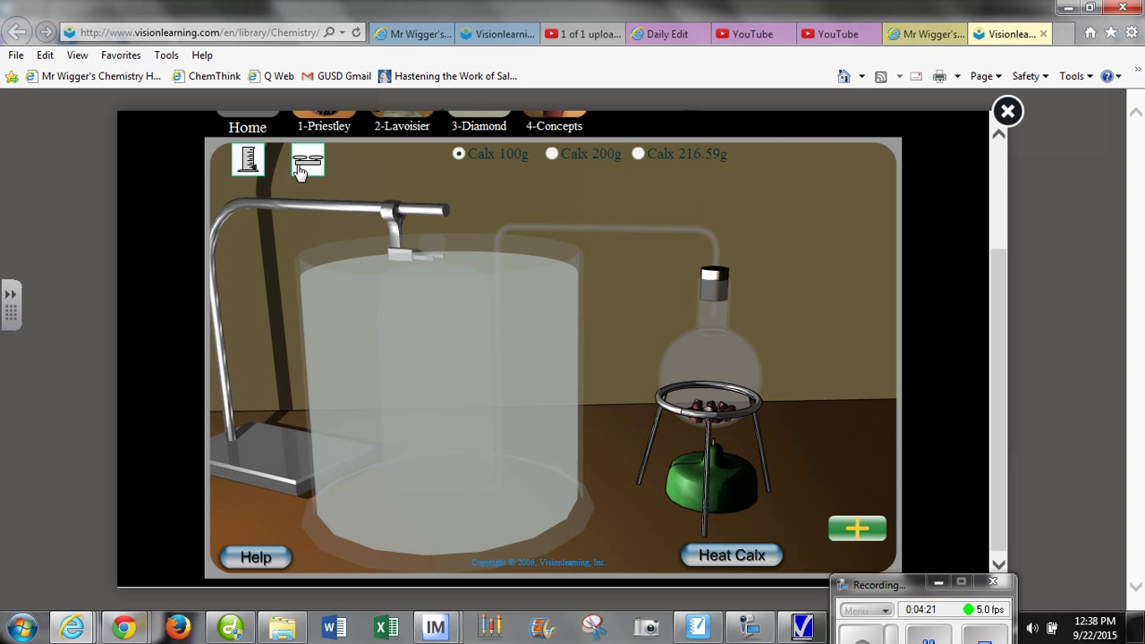
left_click_drag(308, 161, 712, 417)
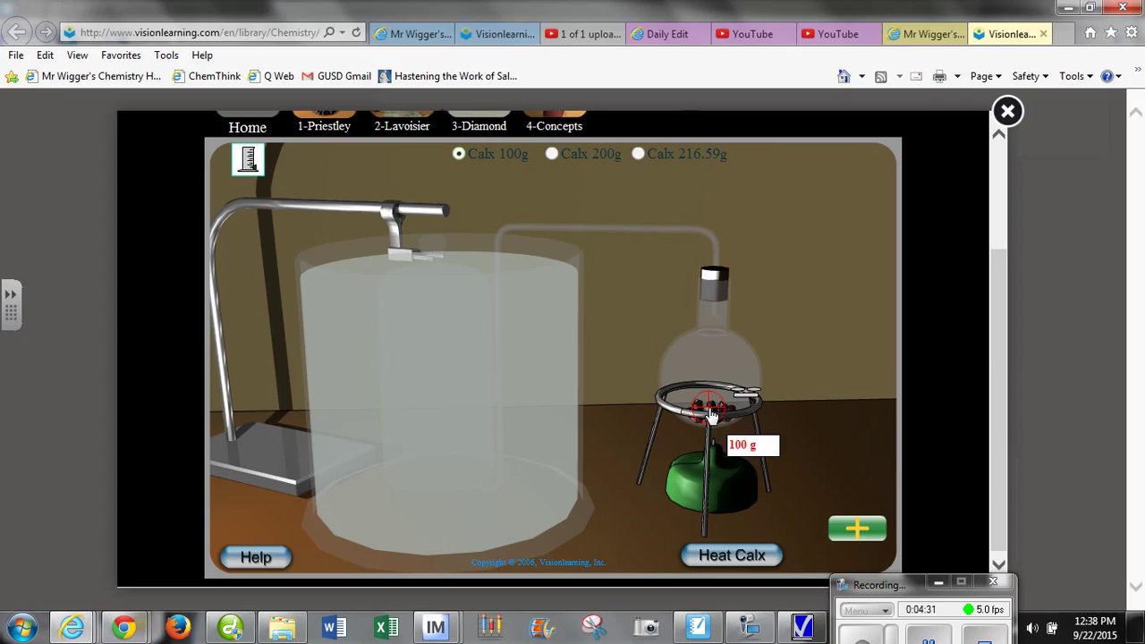
left_click(709, 414)
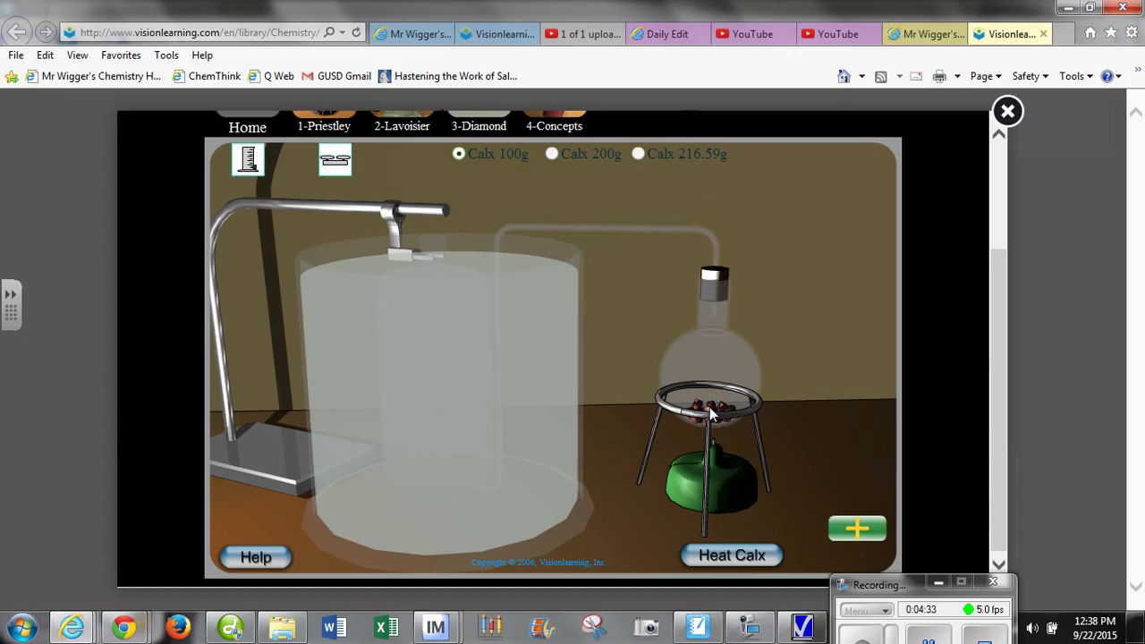
- Heat the 100 g calx sample and measure the volume of the collected gas with the Volume tool
left_click(739, 561)
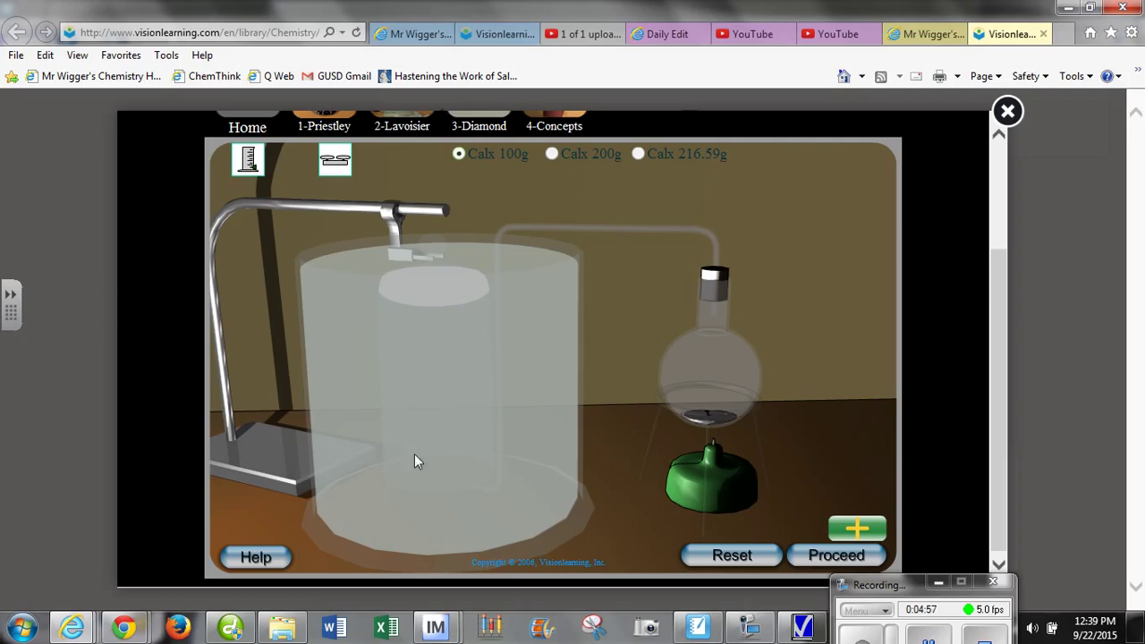
left_click_drag(252, 183, 449, 299)
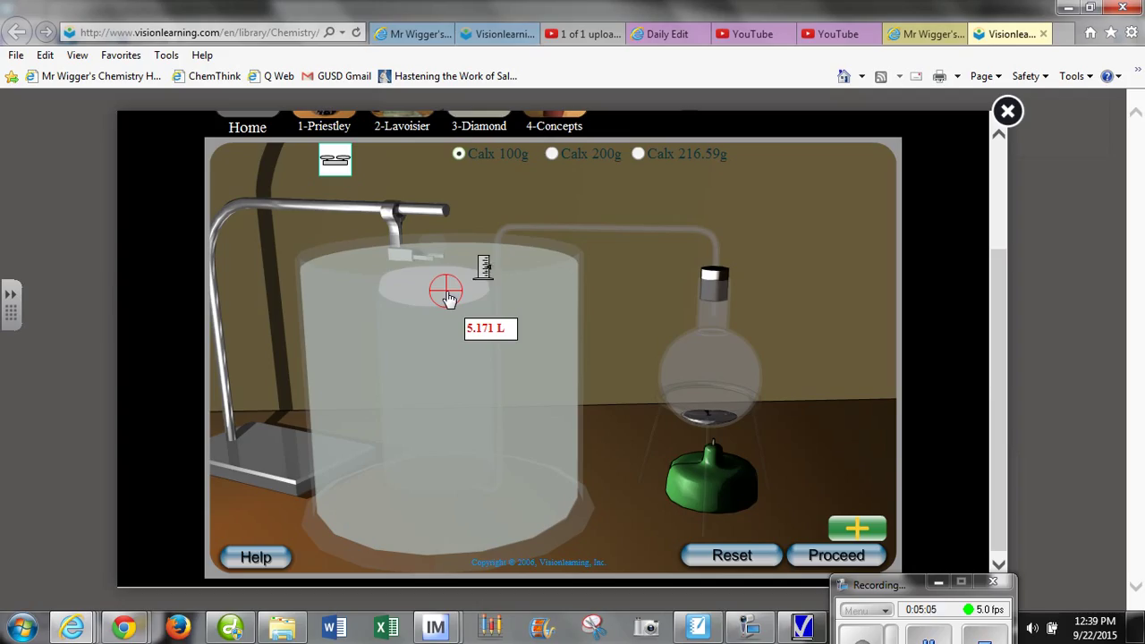
left_click_drag(450, 299, 446, 285)
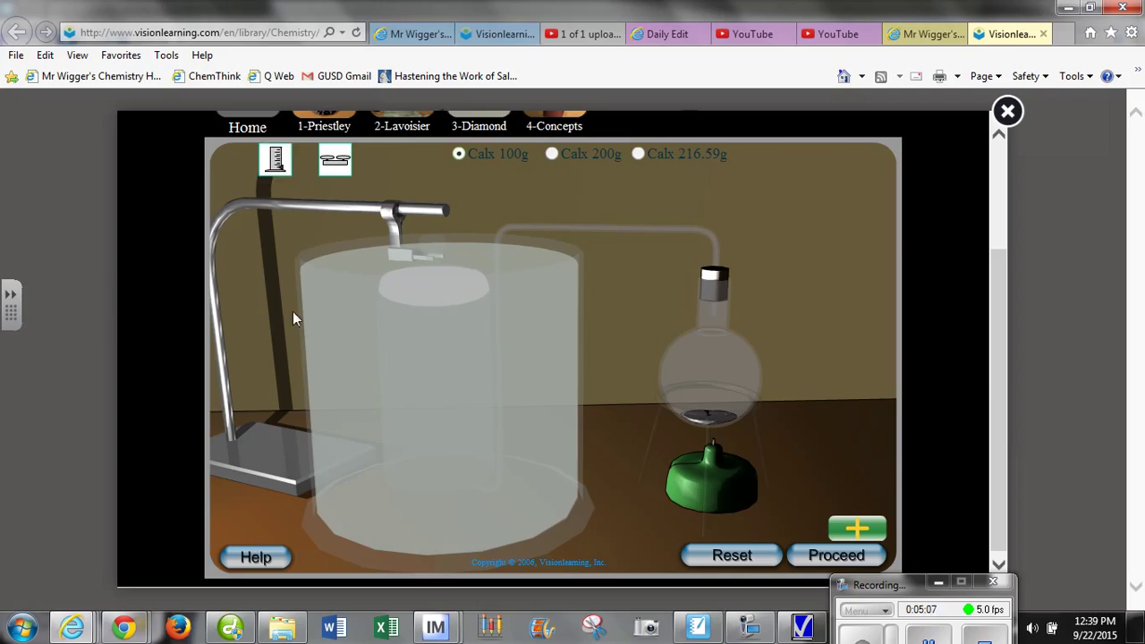
- Heat the 200 g calx sample and measure the mass and volume of the collected gas
left_click(552, 155)
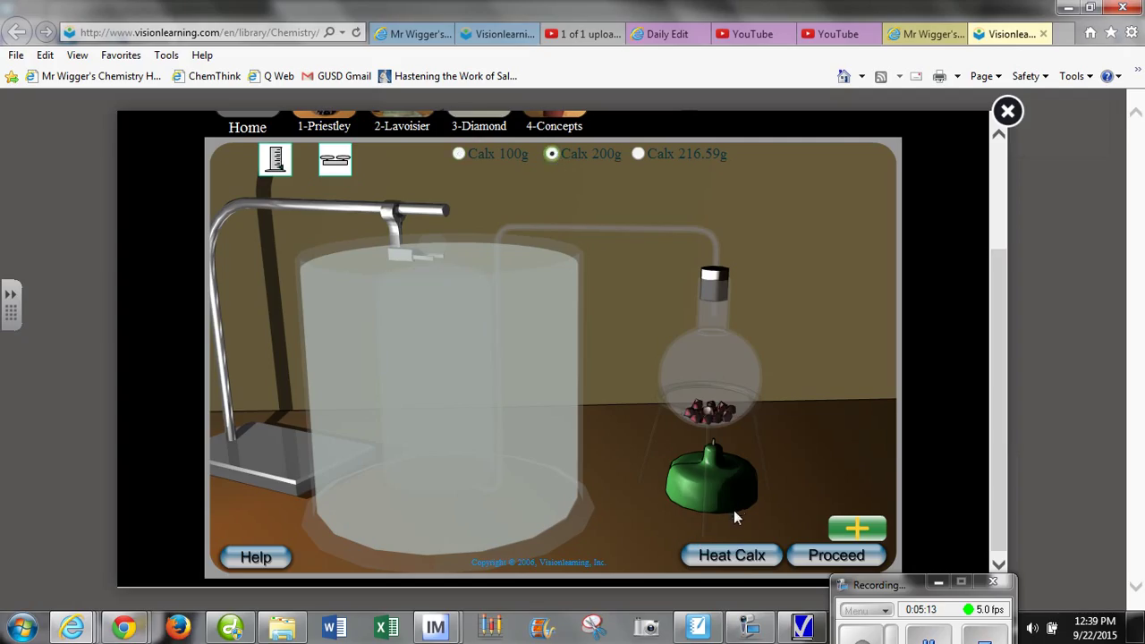
left_click(727, 559)
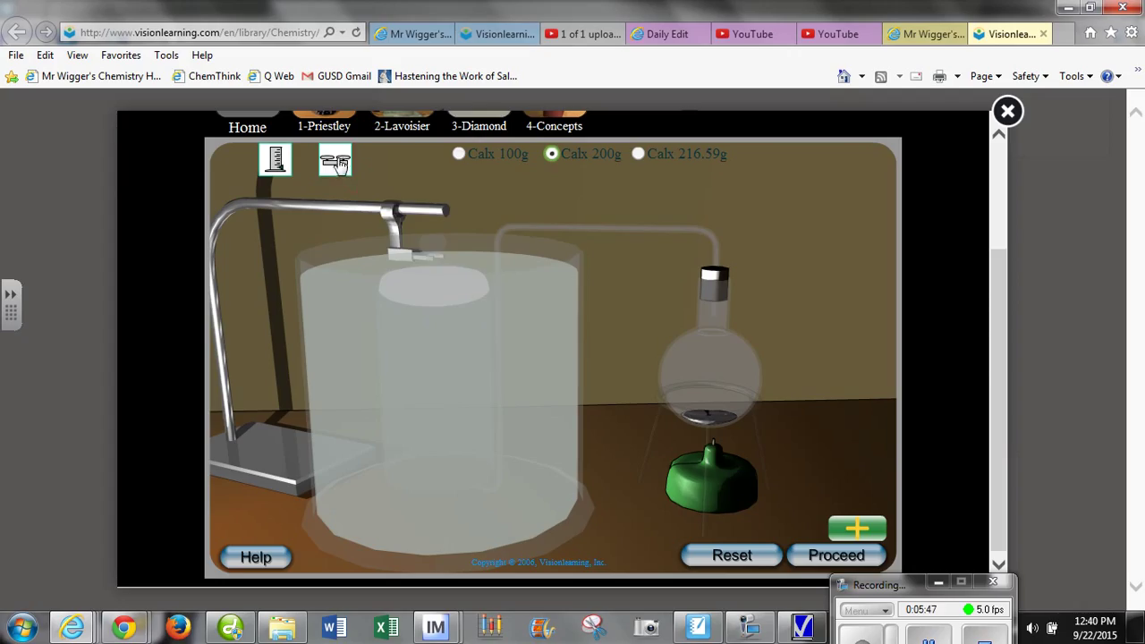
left_click_drag(336, 164, 440, 292)
left_click_drag(273, 159, 437, 292)
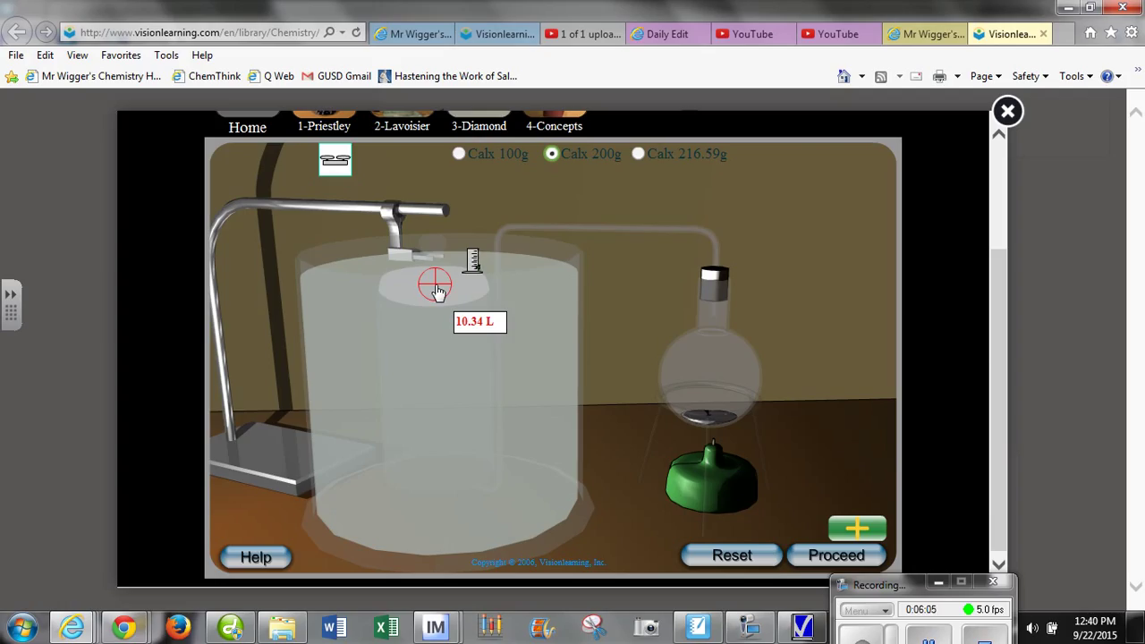
left_click_drag(438, 293, 472, 370)
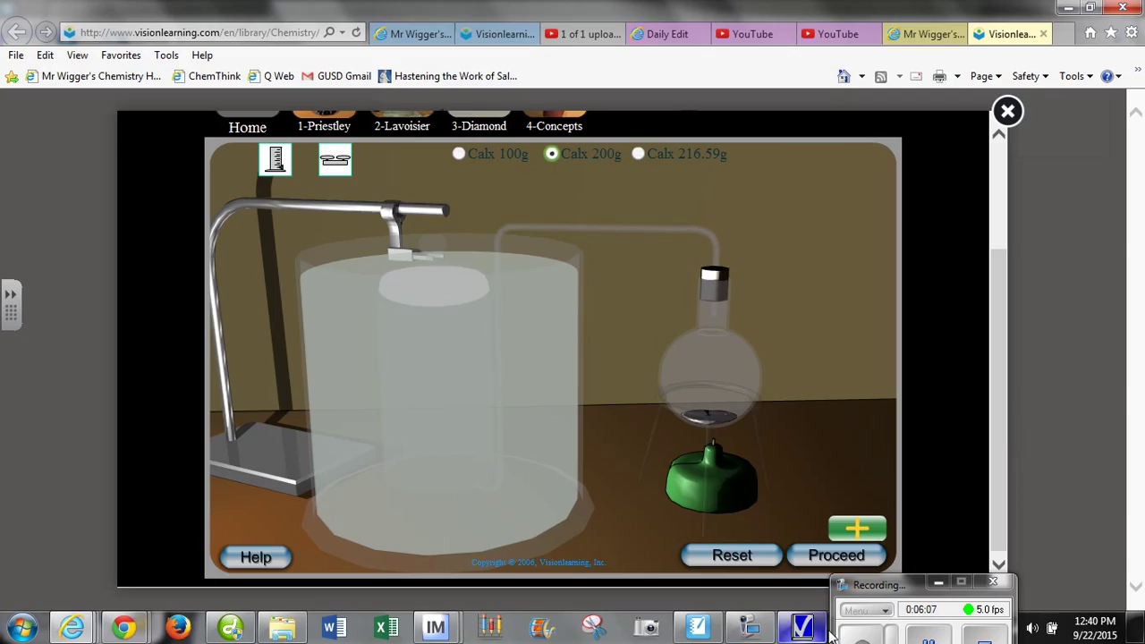
- With the 216.59 g calx sample selected, proceed to the Priestley quiz and answer Q1 with "C - Yes, it decreased."
left_click(638, 155)
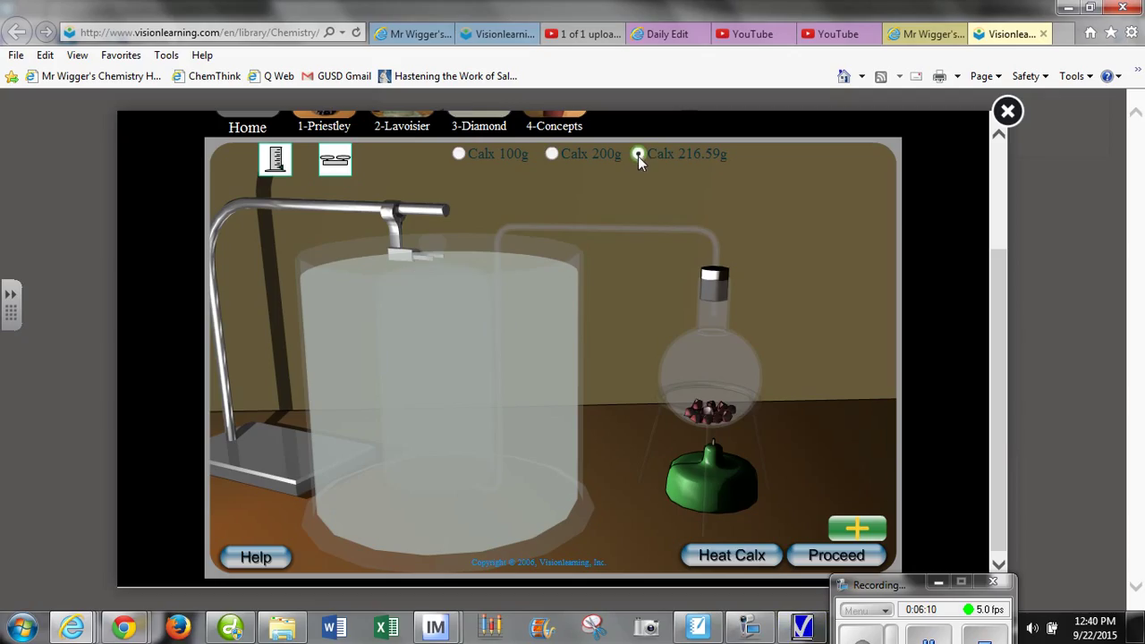
left_click(855, 568)
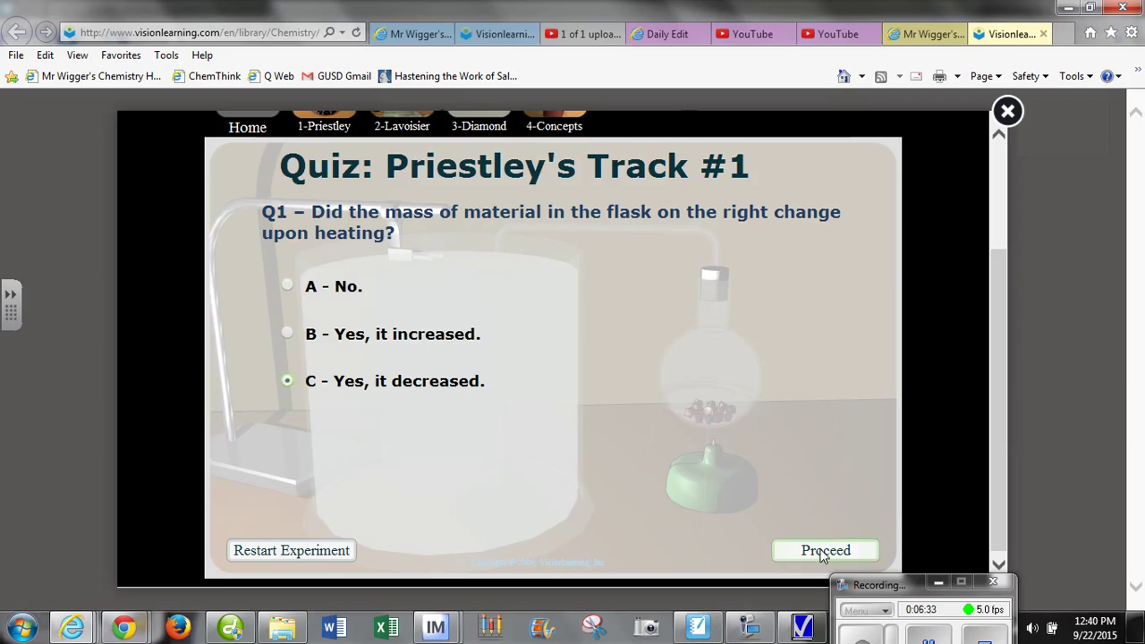
left_click(819, 548)
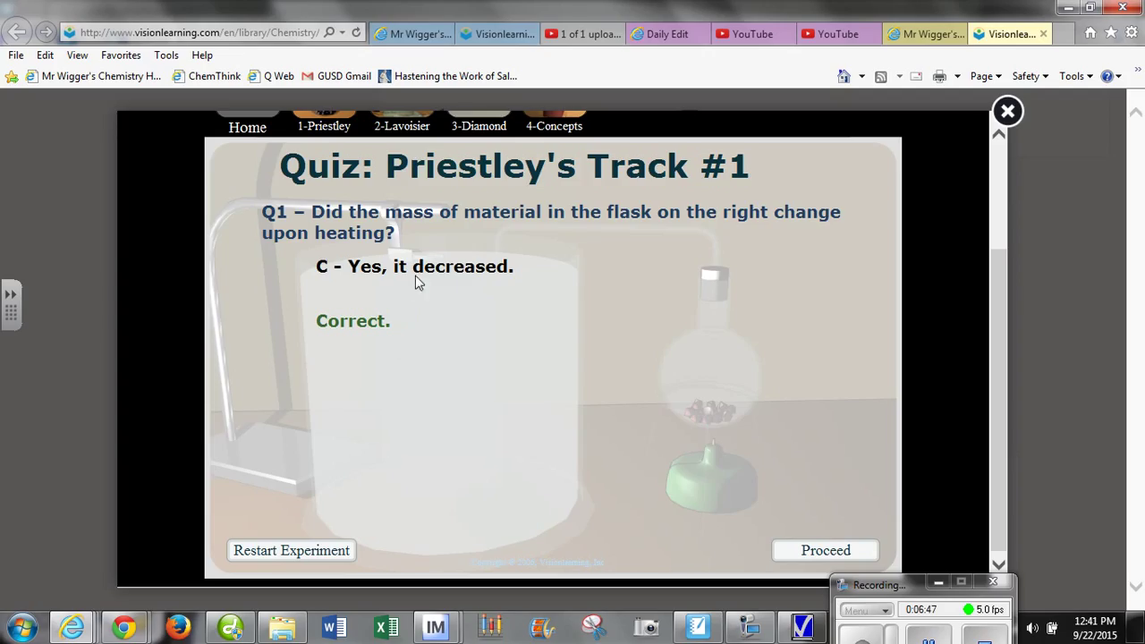
- Proceed to Q2 of the Priestley quiz and answer it with "D - The mass of the gas changed randomly."
left_click(846, 550)
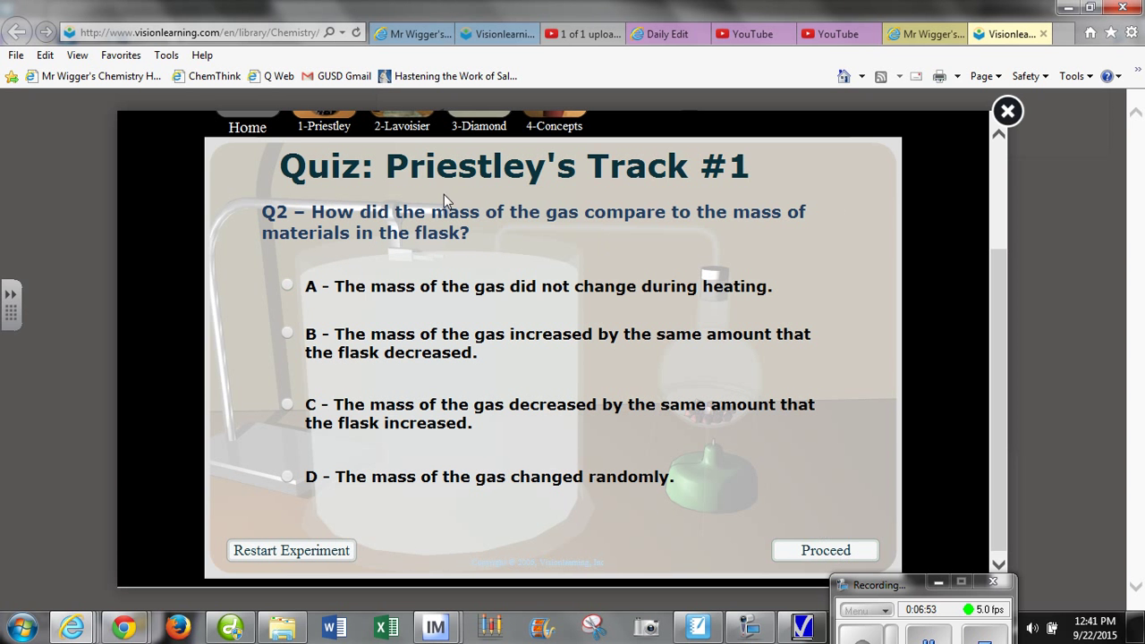
left_click(315, 482)
left_click(821, 553)
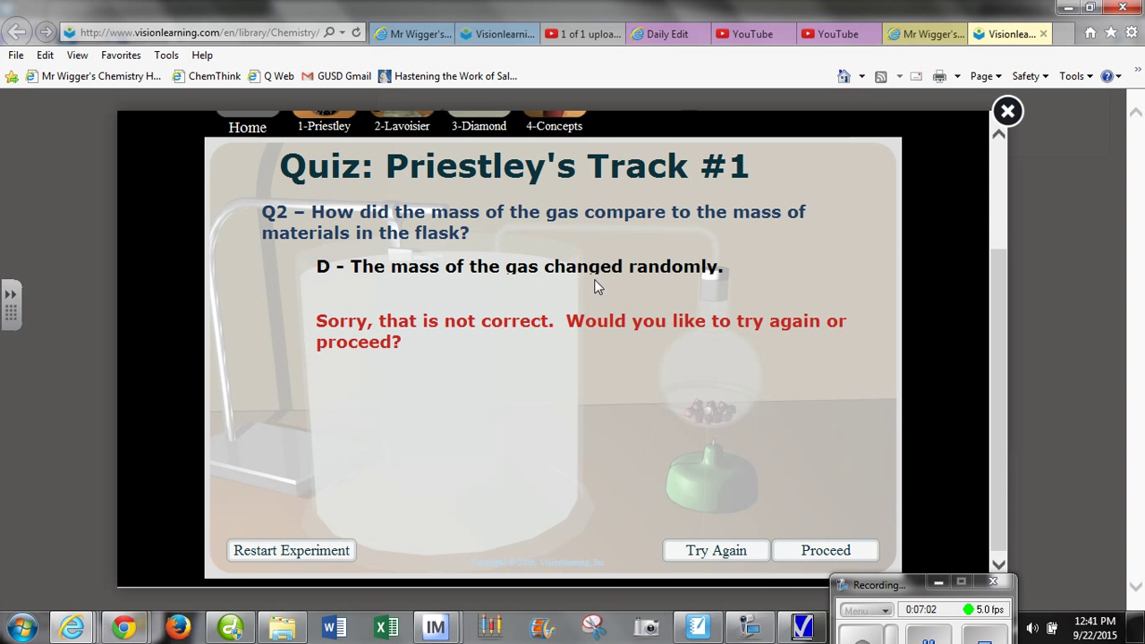
- Retry Q2 and answer it with "A - The mass of the gas did not change during heating."
left_click(707, 548)
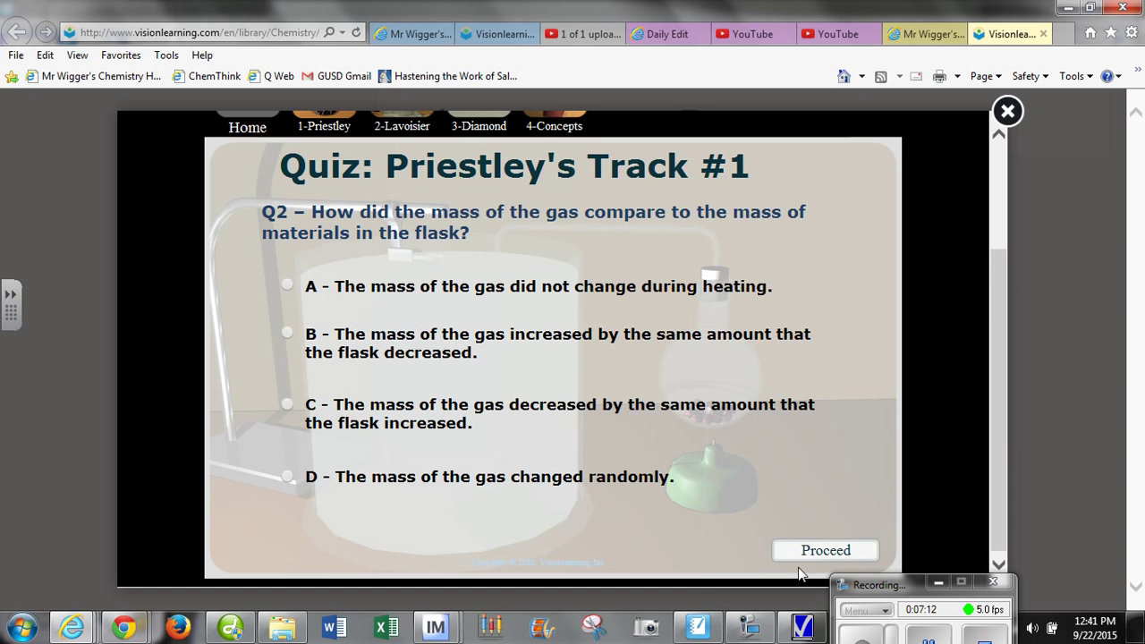
left_click(287, 286)
left_click(824, 555)
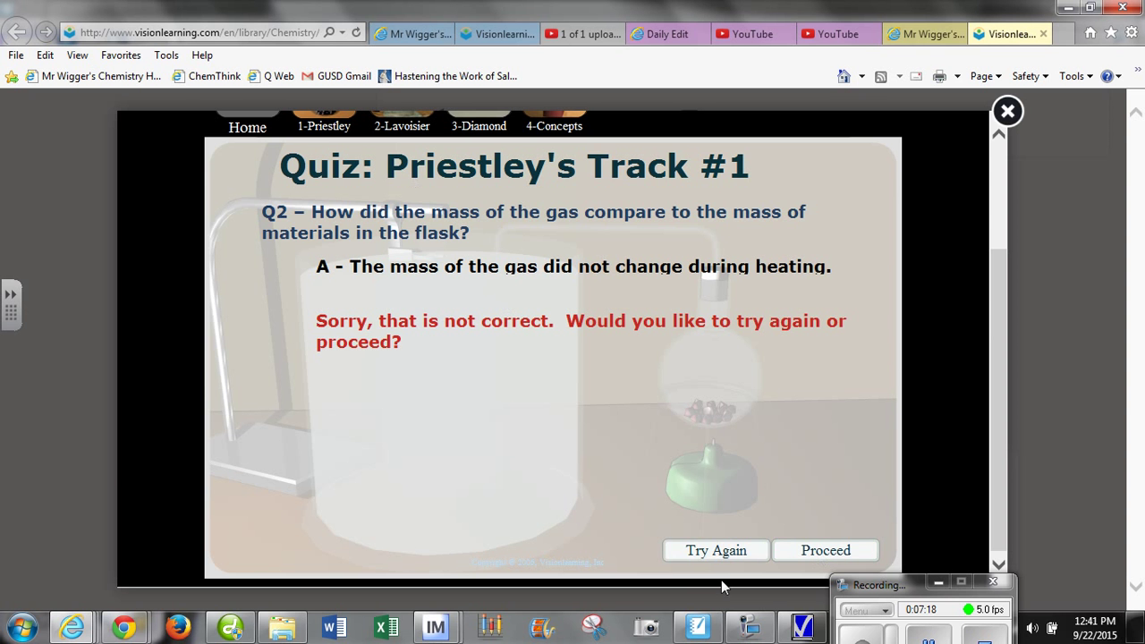
- Retry Q2 with "B - The mass of the gas increased by the same amount that the flask decreased" and continue to Q3
left_click(721, 552)
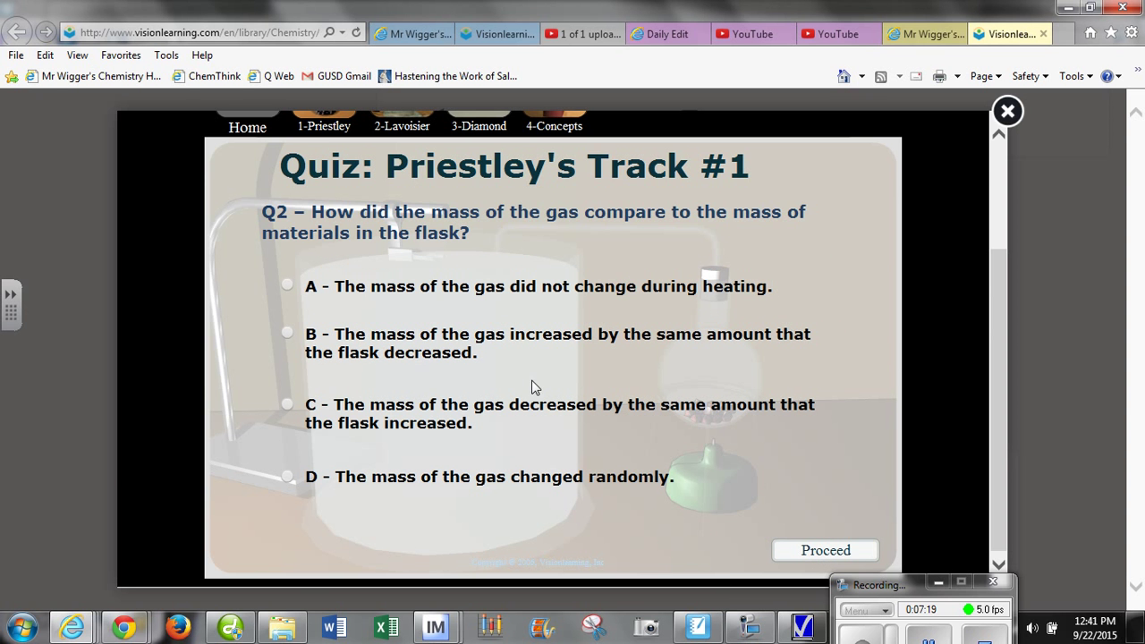
left_click(287, 335)
left_click(814, 550)
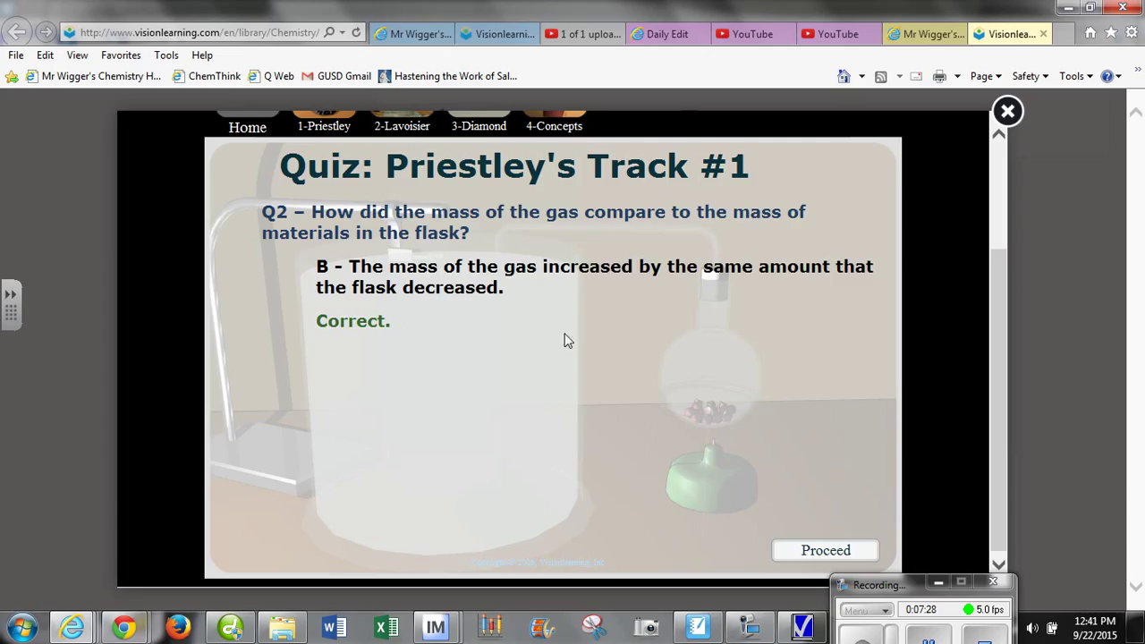
left_click(825, 552)
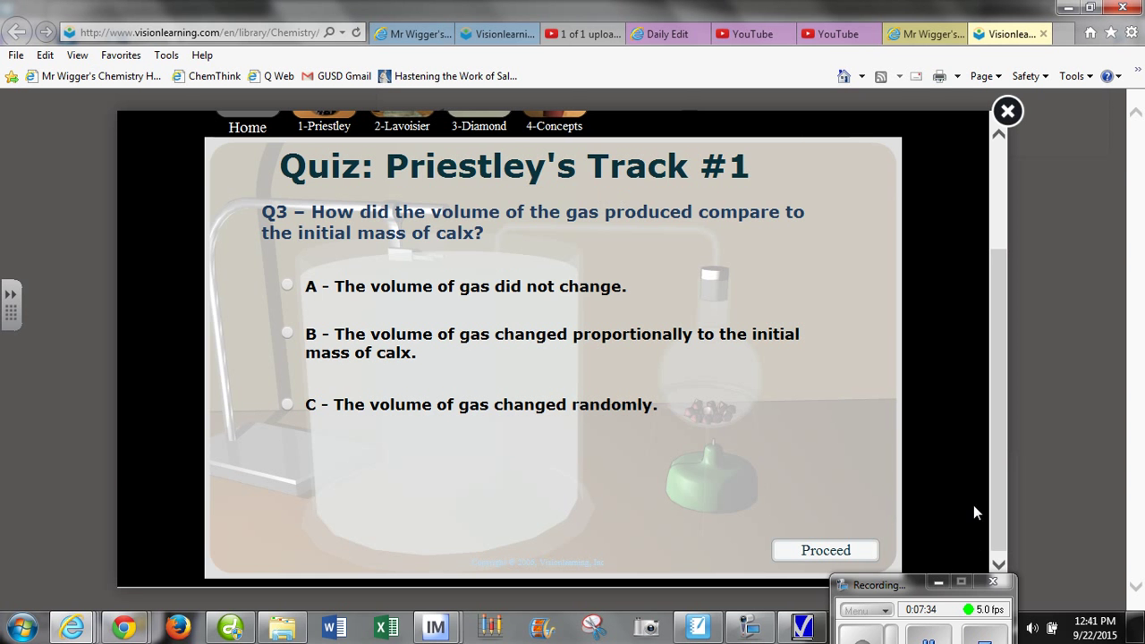
- Leave the Priestley quiz to view the introduction of the 2-Lavoisier track, followed by the 3-Diamond track
scroll(403, 175, "up", 2)
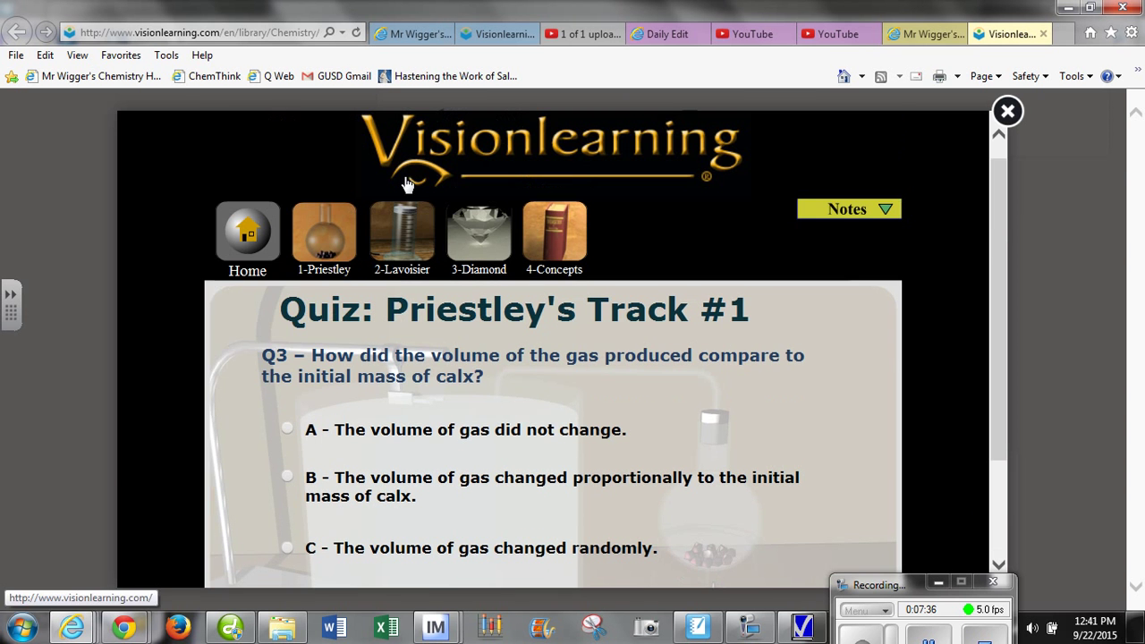
left_click(404, 234)
scroll(523, 394, "down", 1)
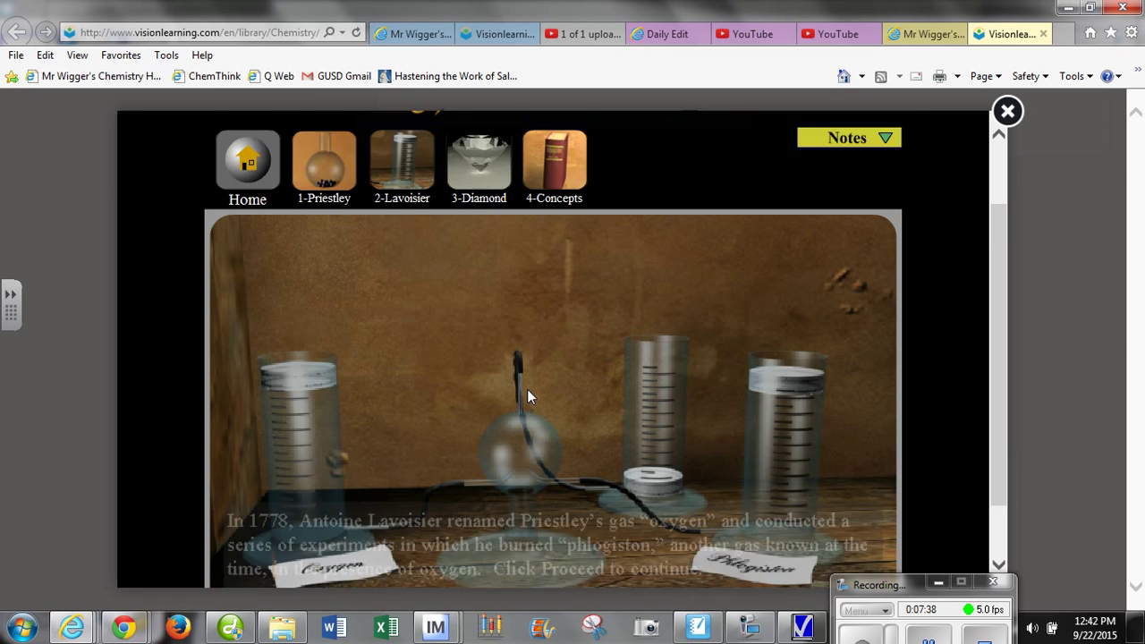
scroll(527, 391, "down", 1)
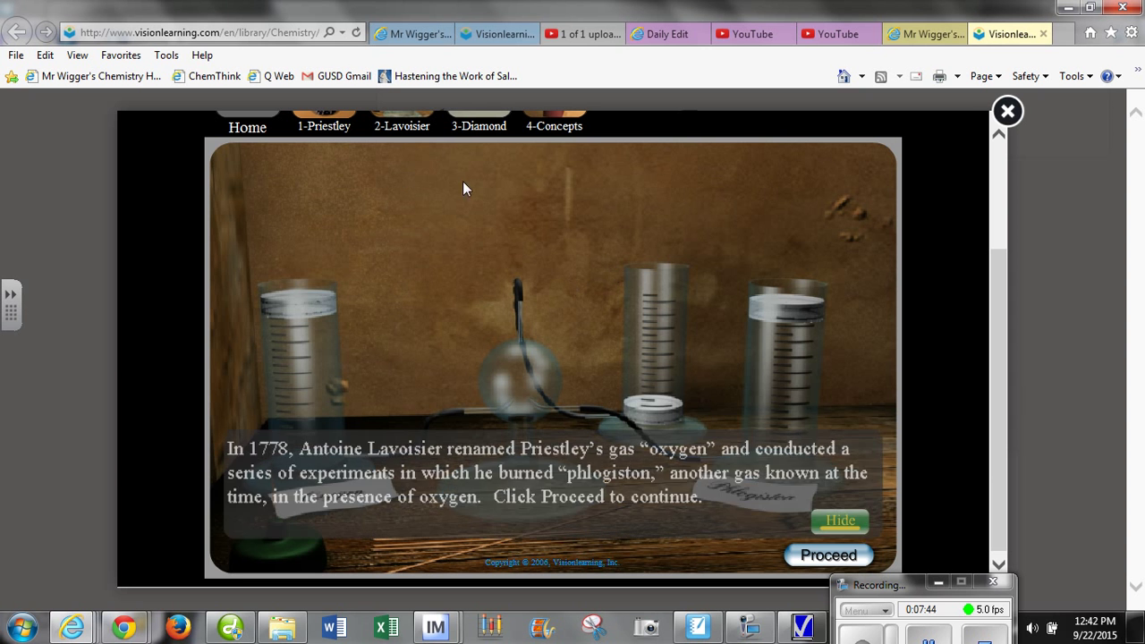
left_click(476, 128)
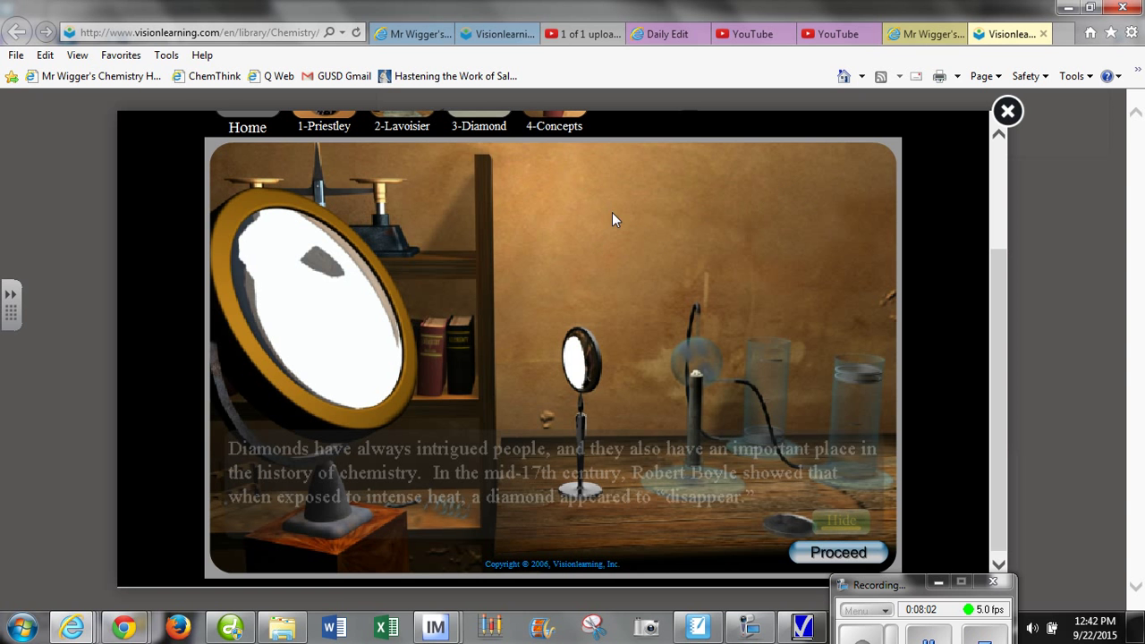
- Open the 4-Concepts track and proceed past its introduction to Q1 of the Concepts quiz
scroll(604, 229, "up", 3)
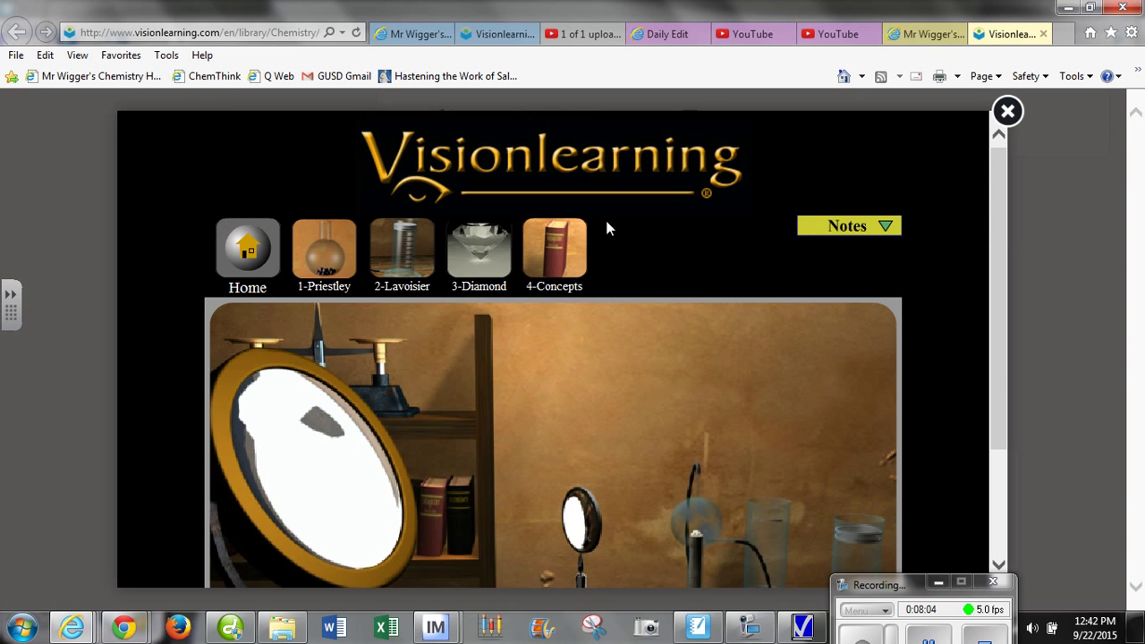
left_click(555, 258)
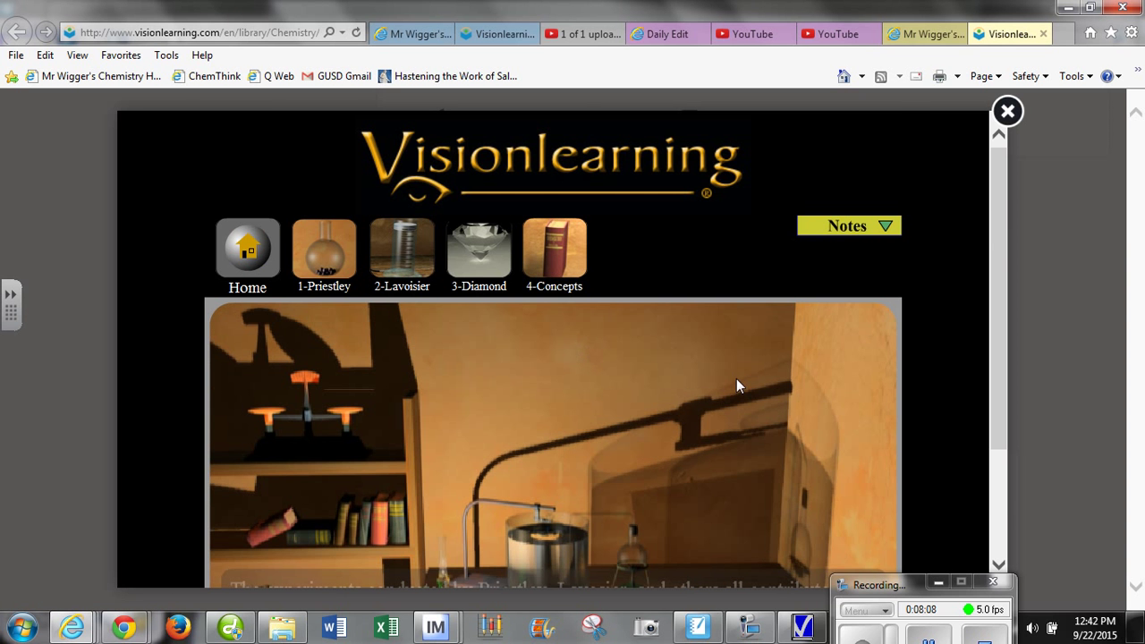
scroll(739, 381, "down", 3)
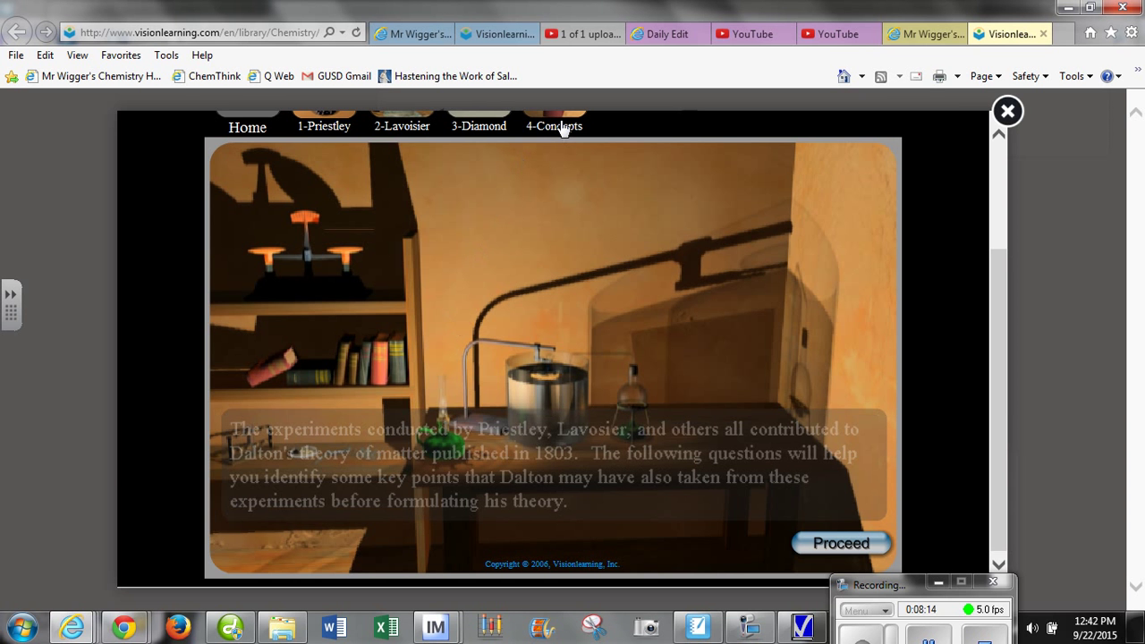
scroll(627, 303, "up", 3)
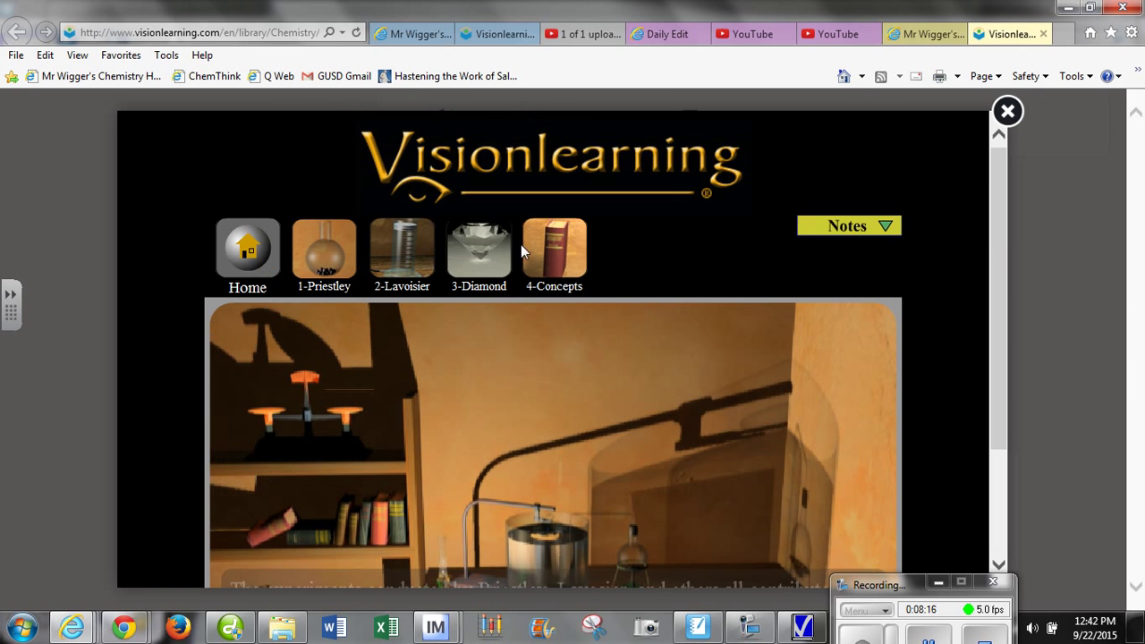
scroll(687, 358, "down", 3)
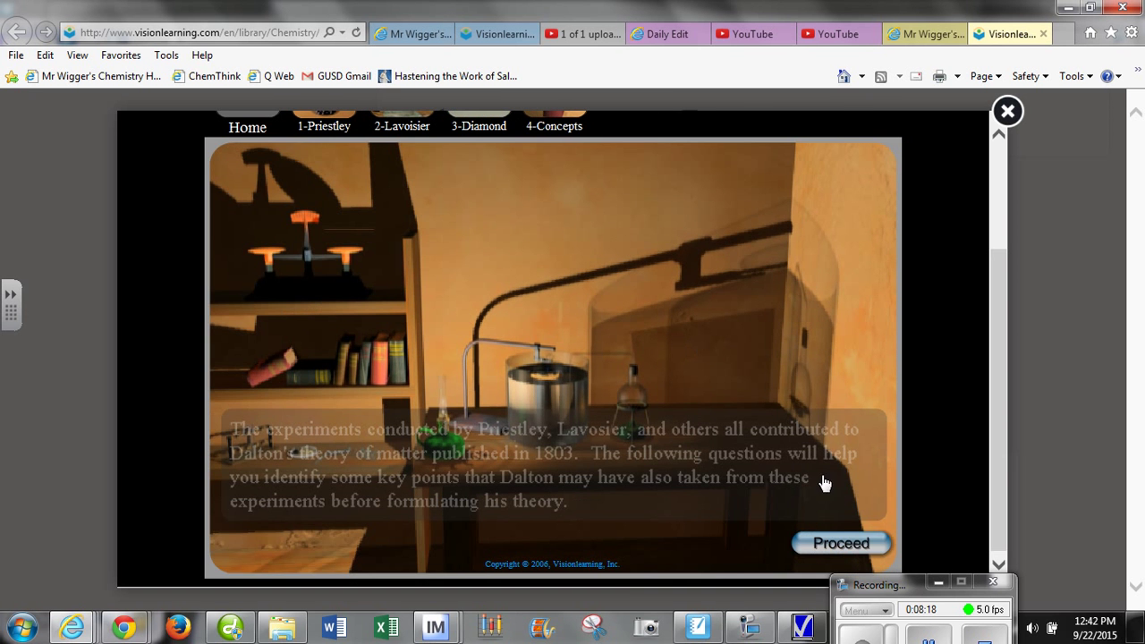
left_click(842, 545)
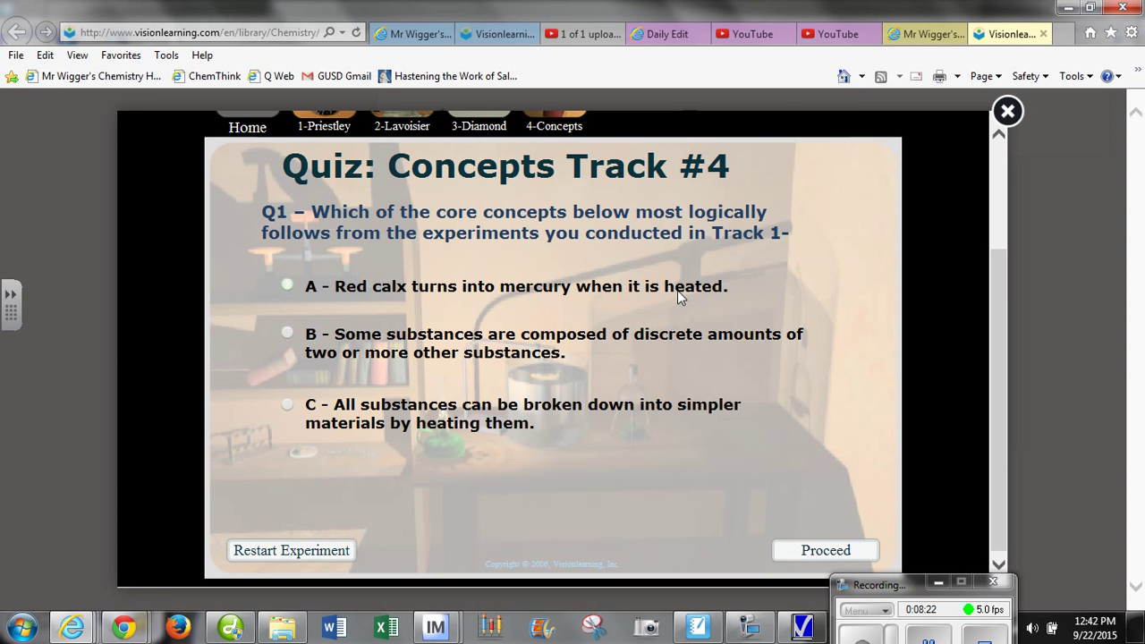
- Close the Dalton's Playhouse activity and return to the lesson page
scroll(677, 289, "up", 3)
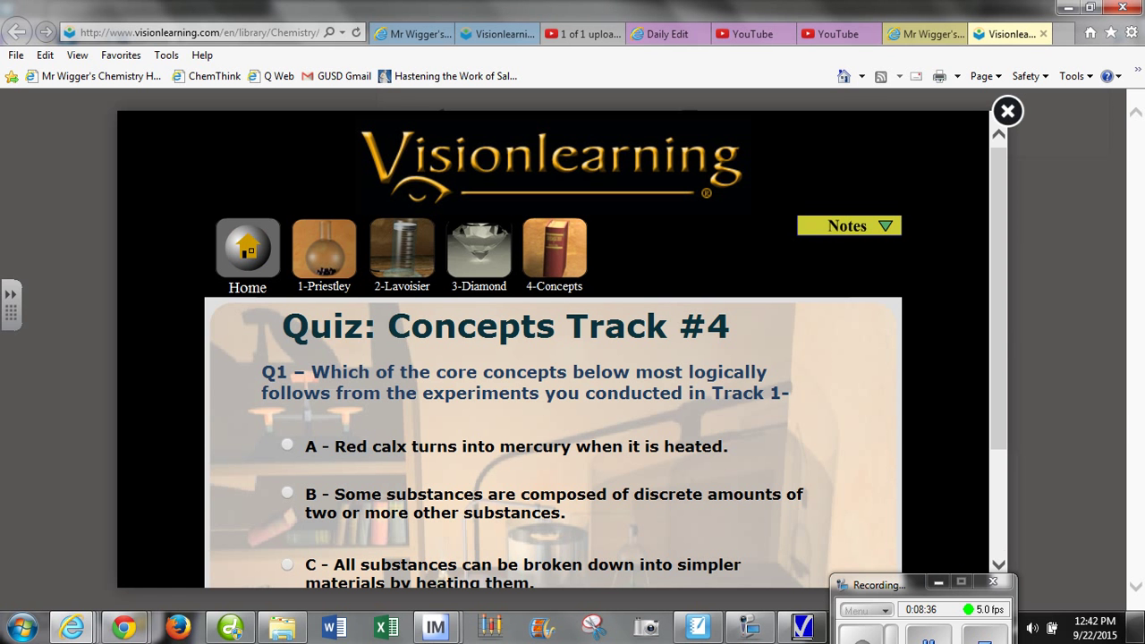
scroll(1139, 595, "down", 10)
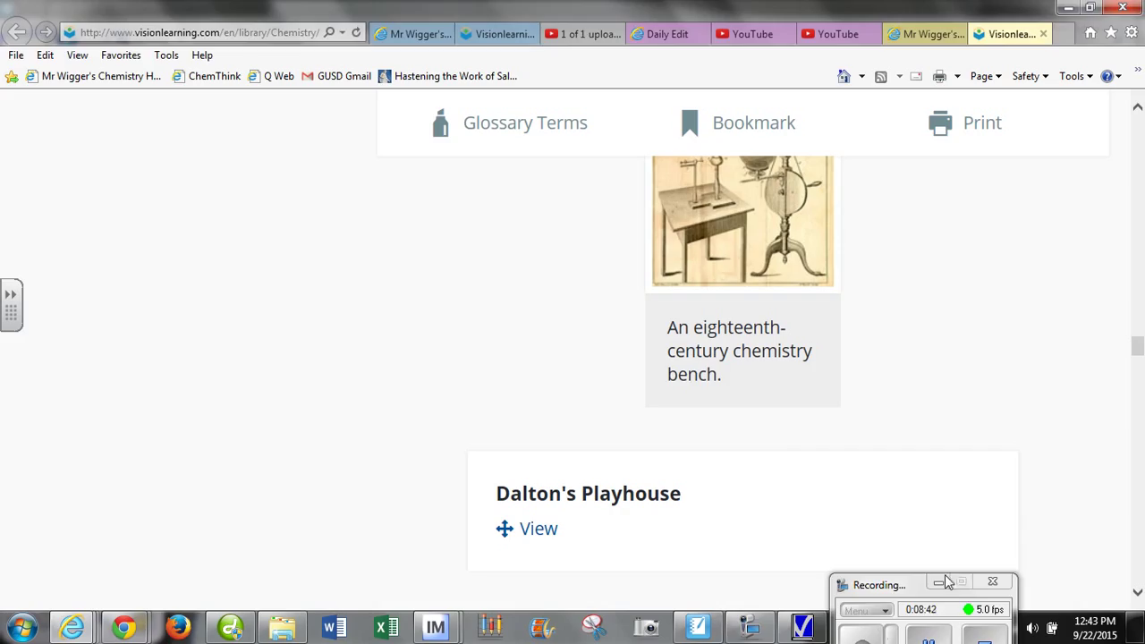
left_click_drag(903, 591, 881, 521)
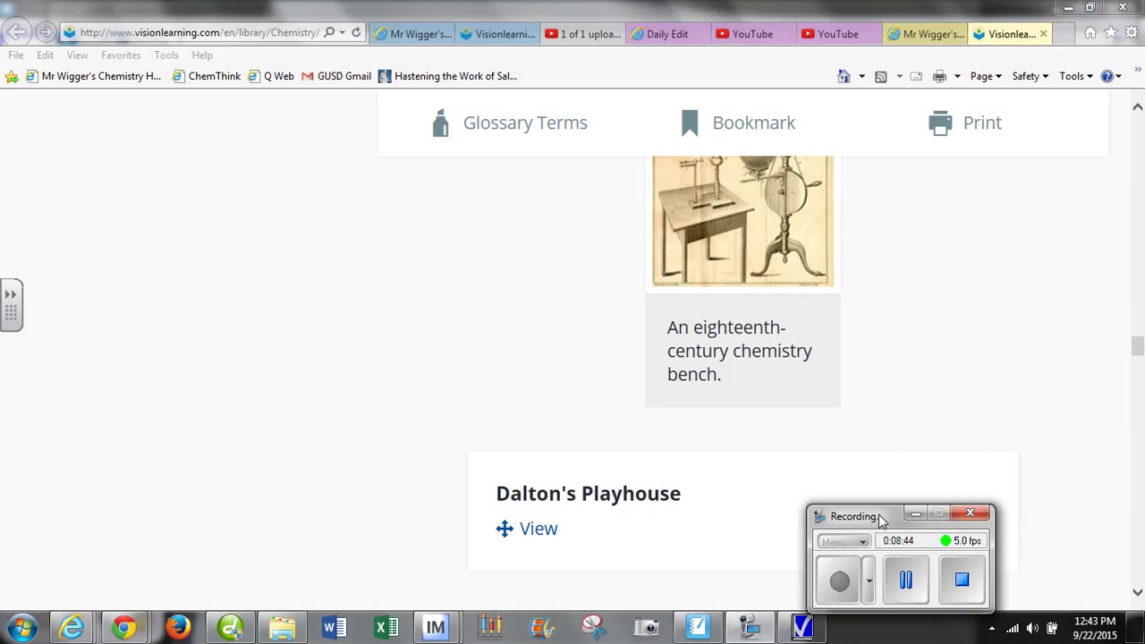